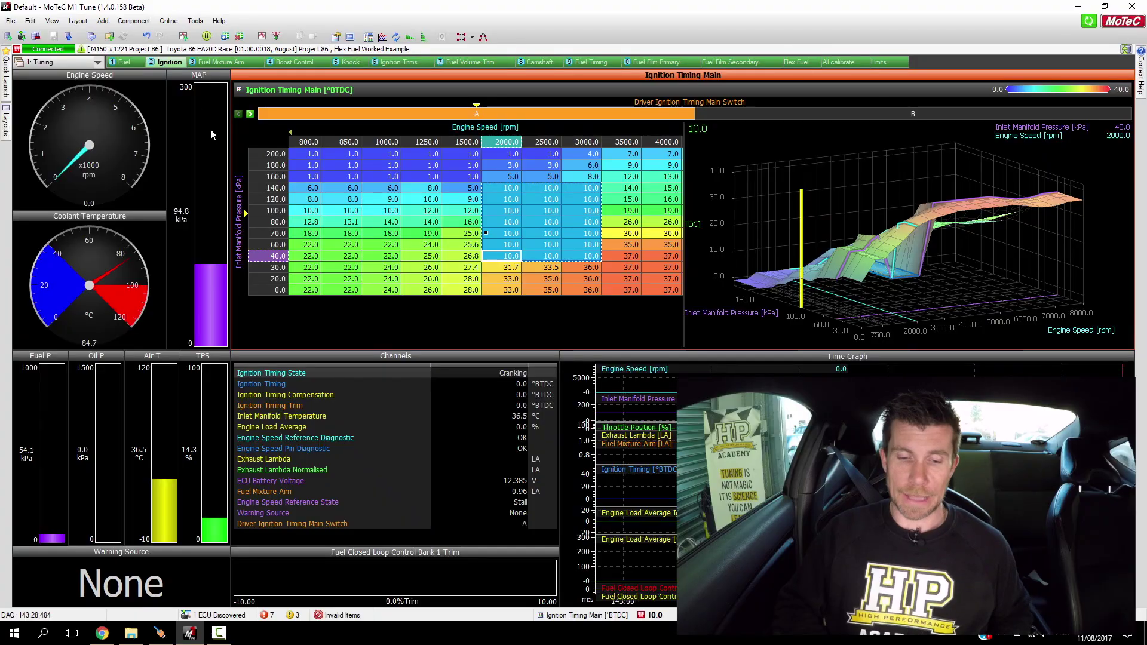
Step: Examine the 10.0° zone from 2000 to 3000 rpm and 40 to 140 kPa in the Ignition Timing Main table
click(450, 184)
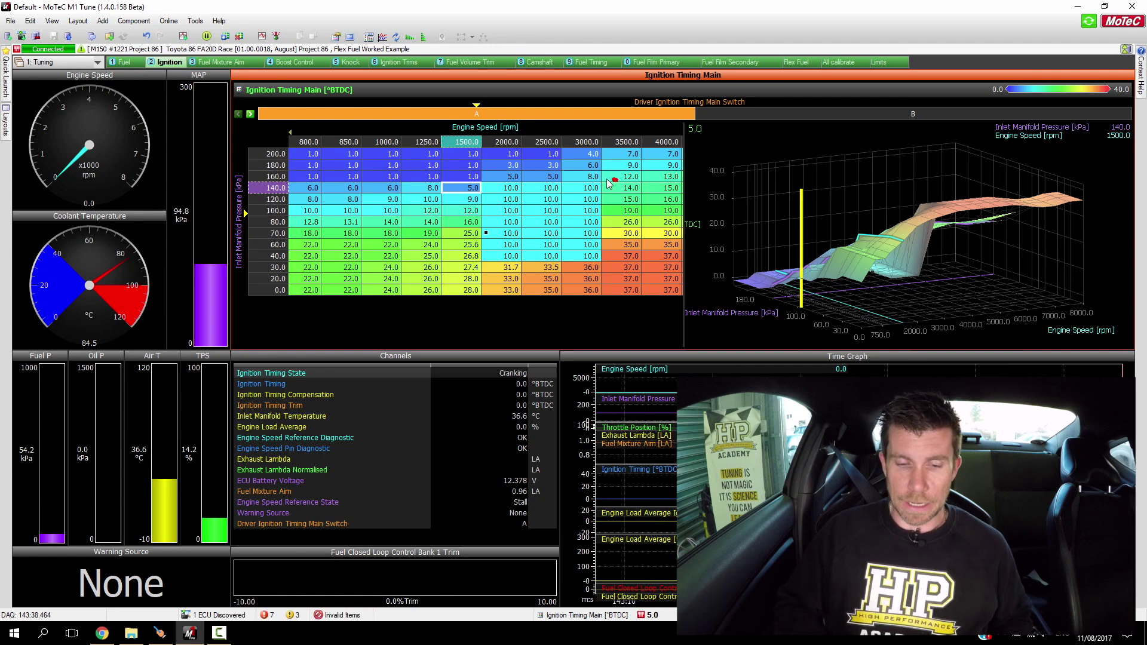
mouse_move(499, 177)
mouse_down()
mouse_move(472, 239)
mouse_move(526, 278)
mouse_move(627, 251)
mouse_up()
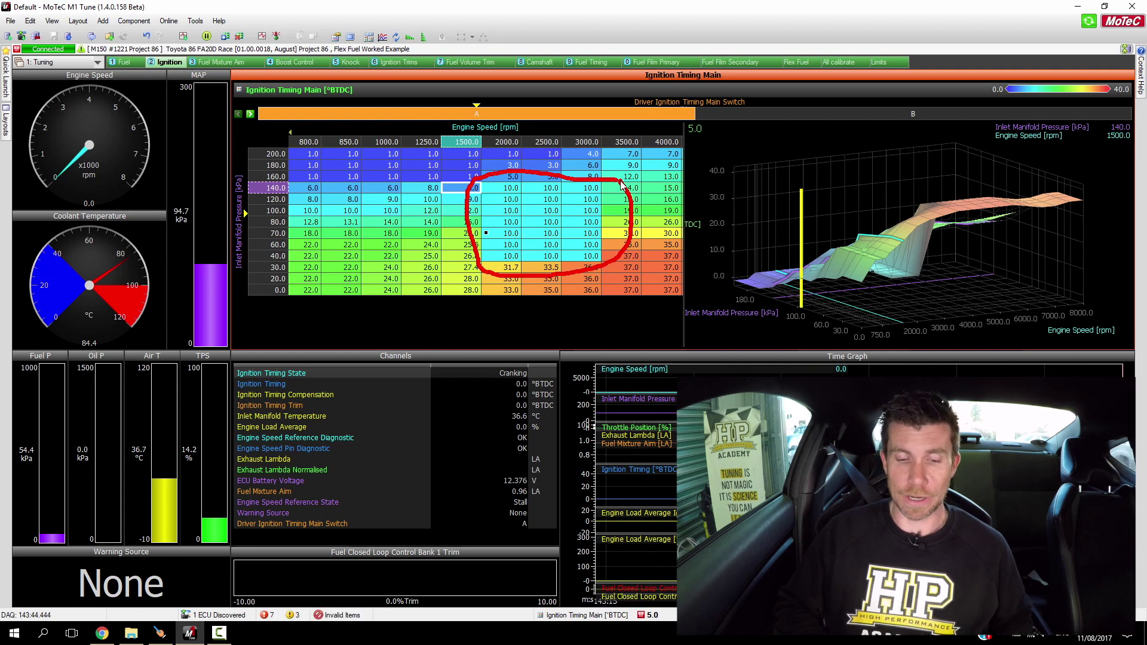
key(Escape)
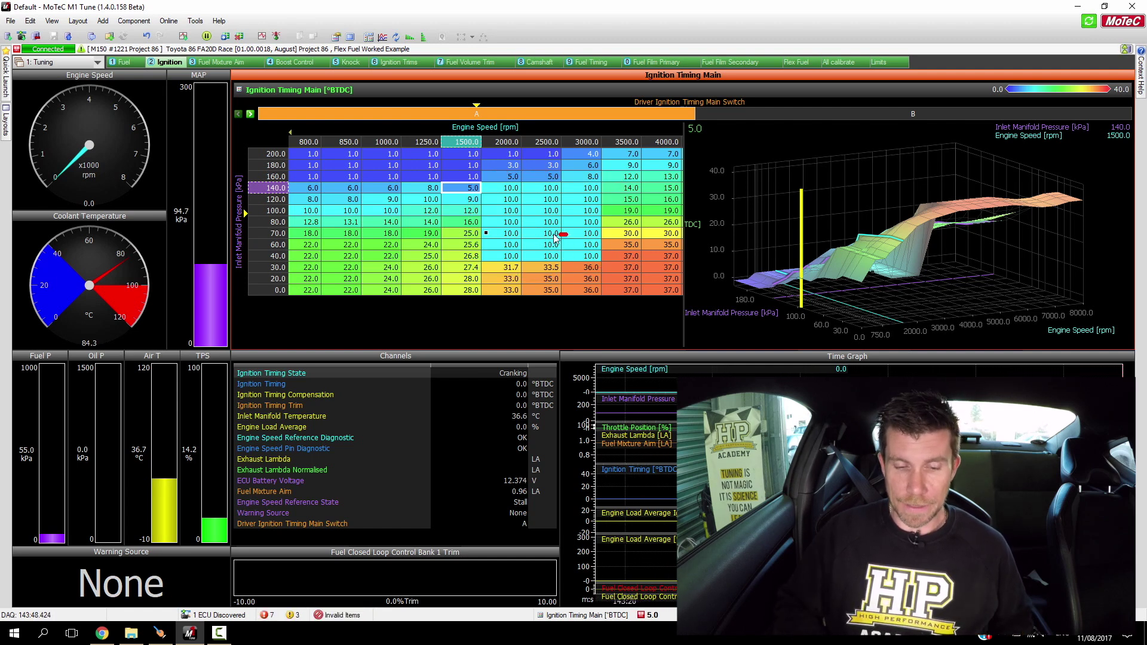
mouse_move(565, 234)
mouse_down()
mouse_move(521, 247)
mouse_move(567, 258)
mouse_move(571, 244)
mouse_up()
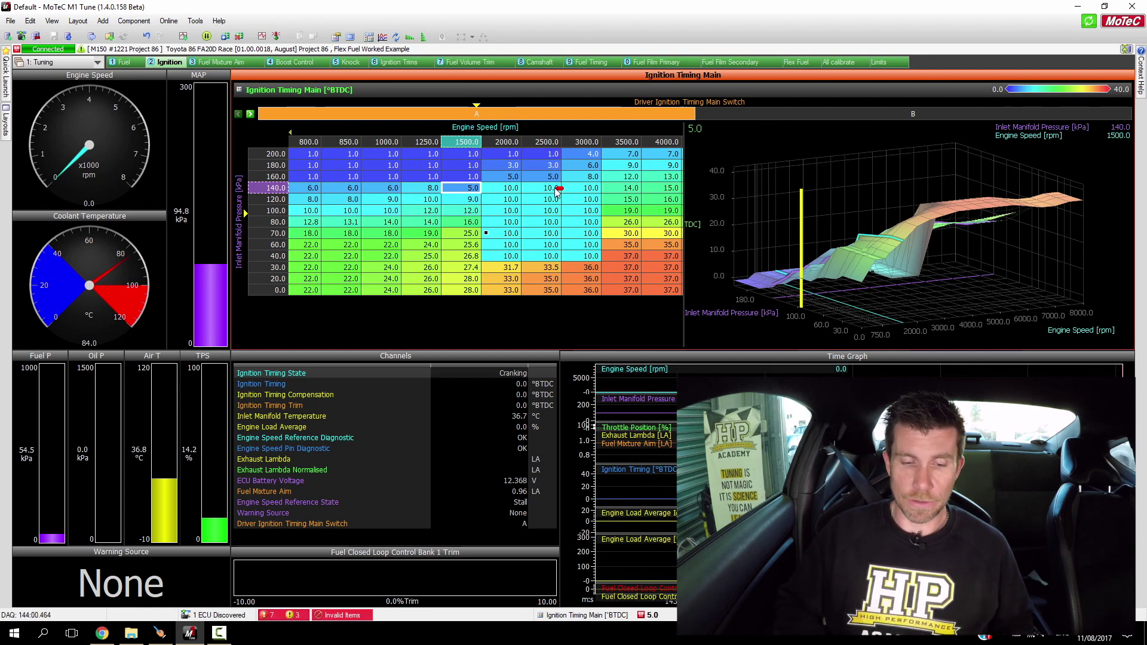
mouse_move(557, 189)
mouse_down()
mouse_move(517, 195)
mouse_move(574, 215)
mouse_move(569, 190)
mouse_up()
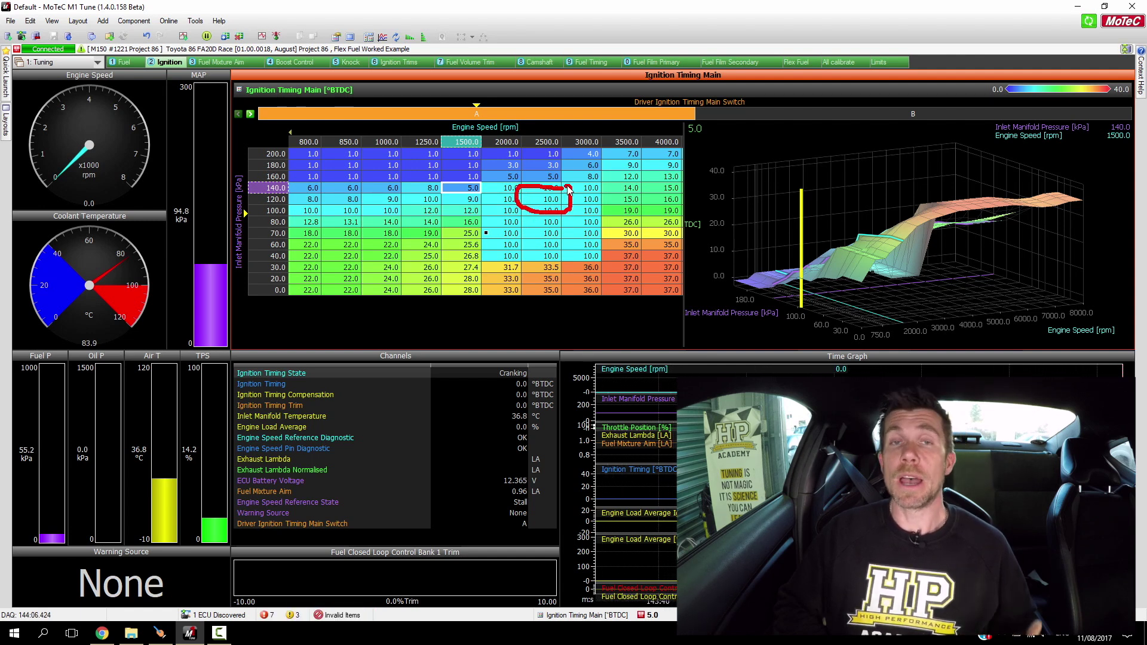
key(Escape)
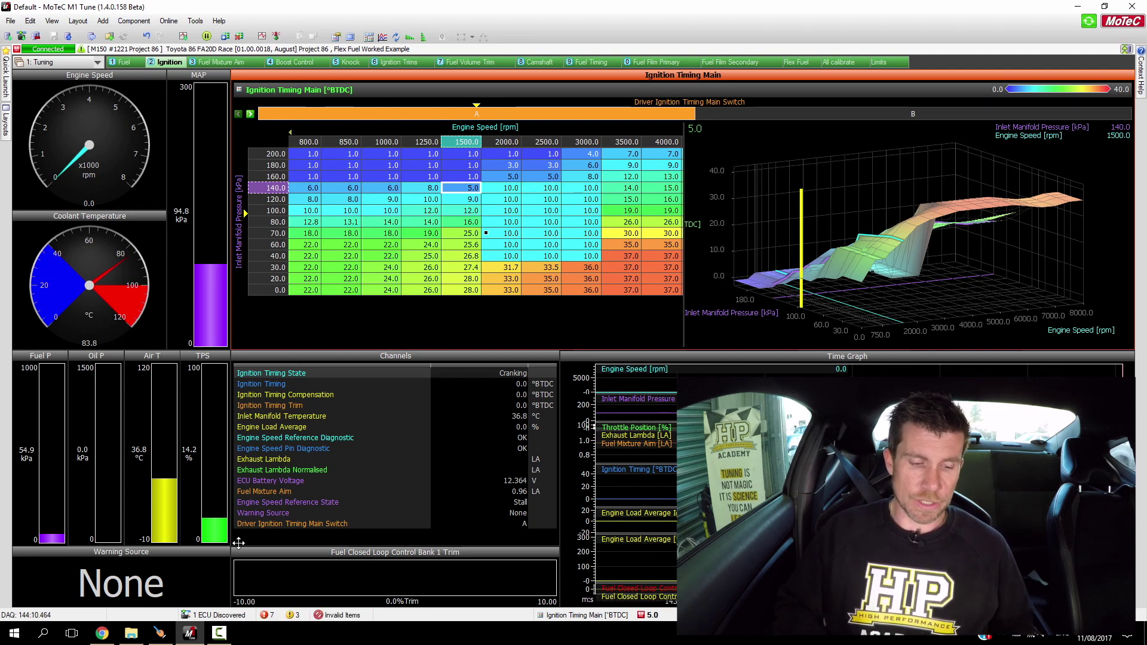
drag(236, 544, 153, 525)
mouse_move(22, 552)
mouse_down()
mouse_move(18, 597)
mouse_move(203, 618)
mouse_move(224, 559)
mouse_up()
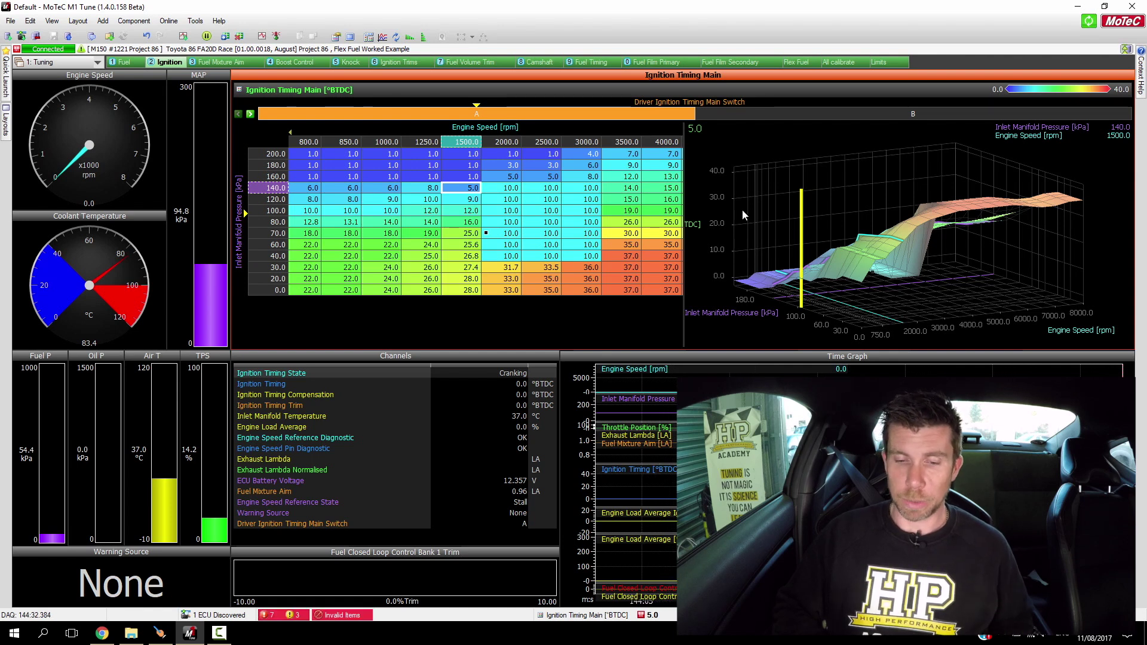
Step: Open the Flex Fuel worksheet and check the Fuel Ethanol Content reading
click(808, 62)
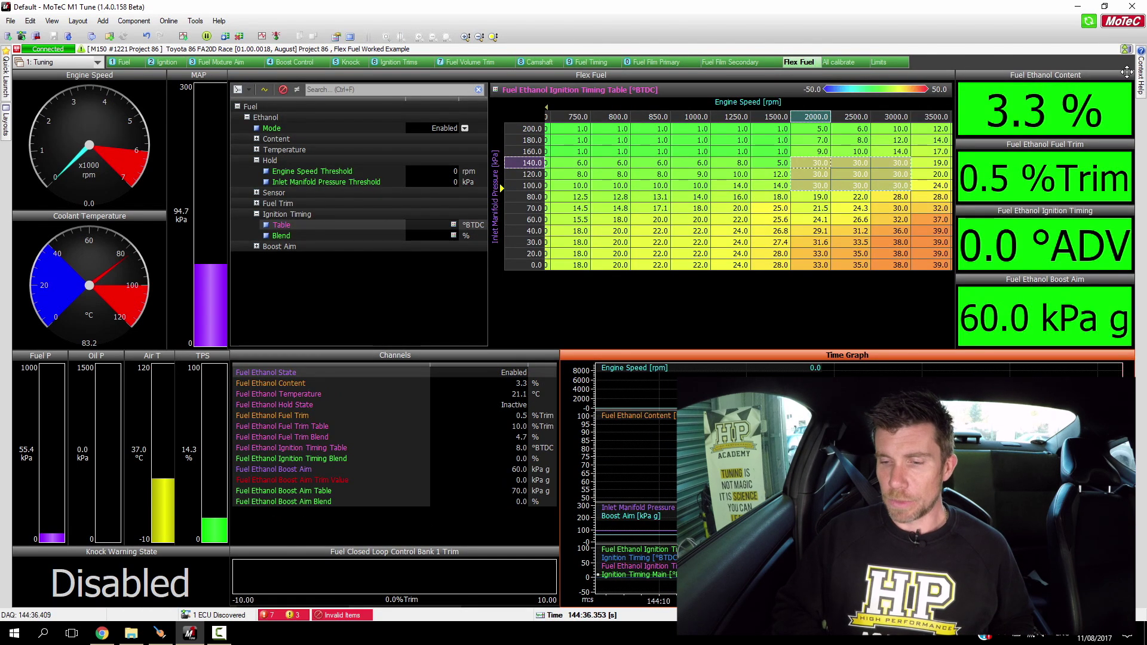
mouse_move(986, 71)
mouse_down()
mouse_move(980, 147)
mouse_move(1088, 154)
mouse_move(1142, 107)
mouse_move(1120, 72)
mouse_up()
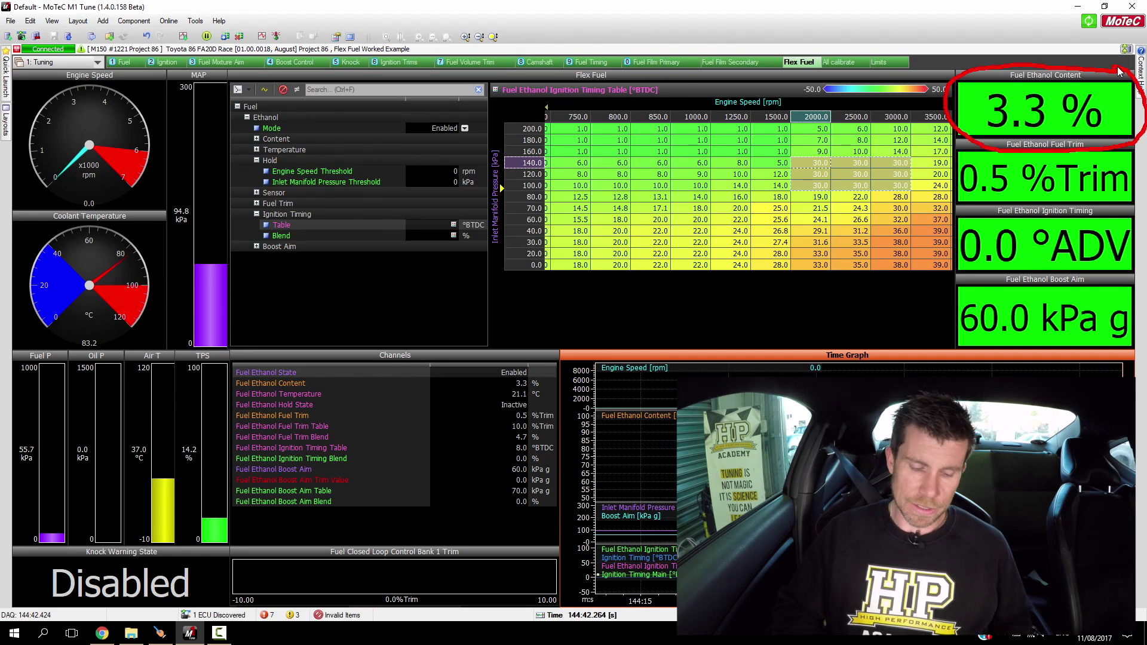
key(Escape)
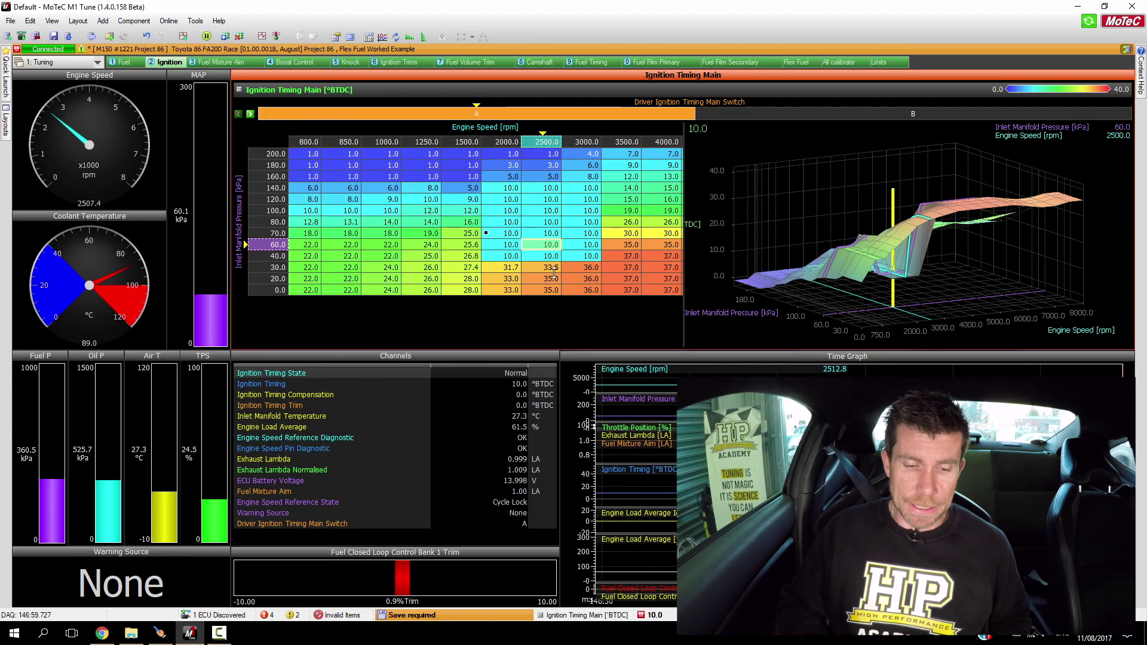
Step: Advance the Ignition Timing Main cells at 2000–3000 rpm and 40–70 kPa in 0.5° increments beyond 36.0°, sweeping for peak torque
mouse_move(566, 233)
mouse_down()
mouse_move(538, 229)
mouse_move(507, 248)
mouse_move(562, 258)
mouse_move(569, 227)
mouse_up()
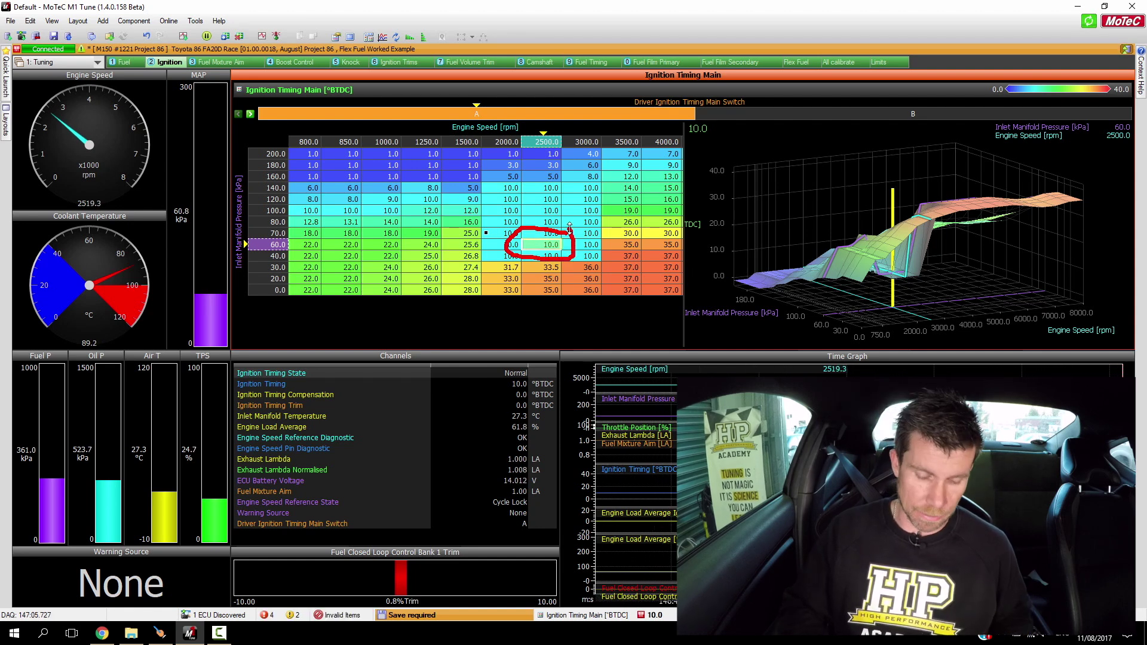
key(Escape)
key(Down)
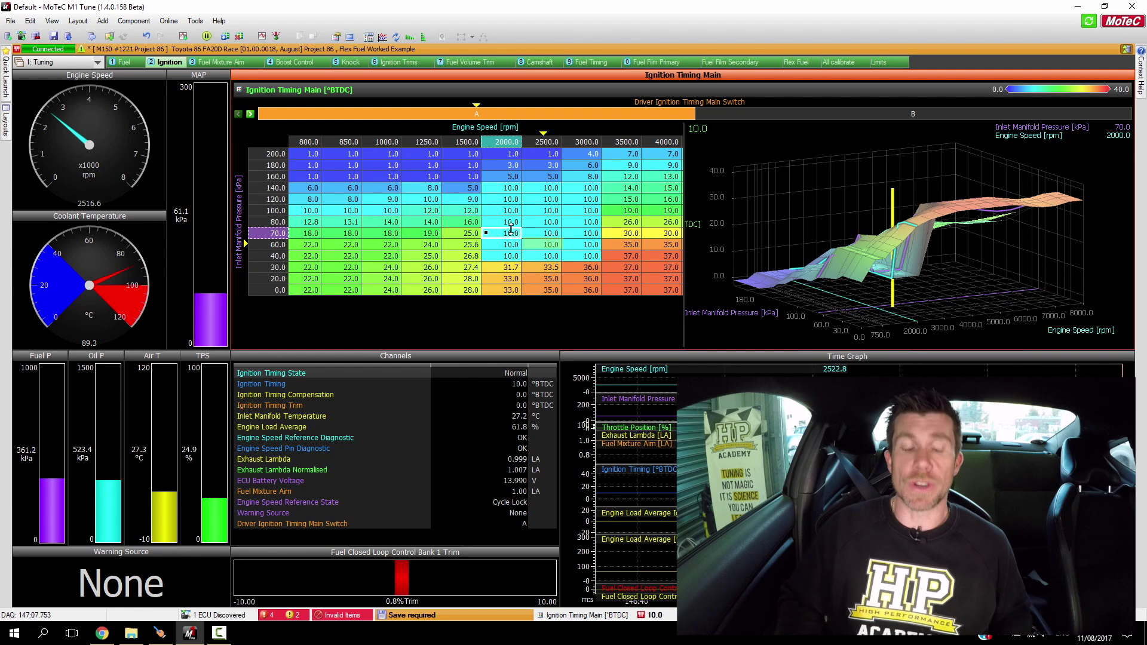
key(shift+Up)
key(shift+Up)
key(shift+Left)
key(shift+Right)
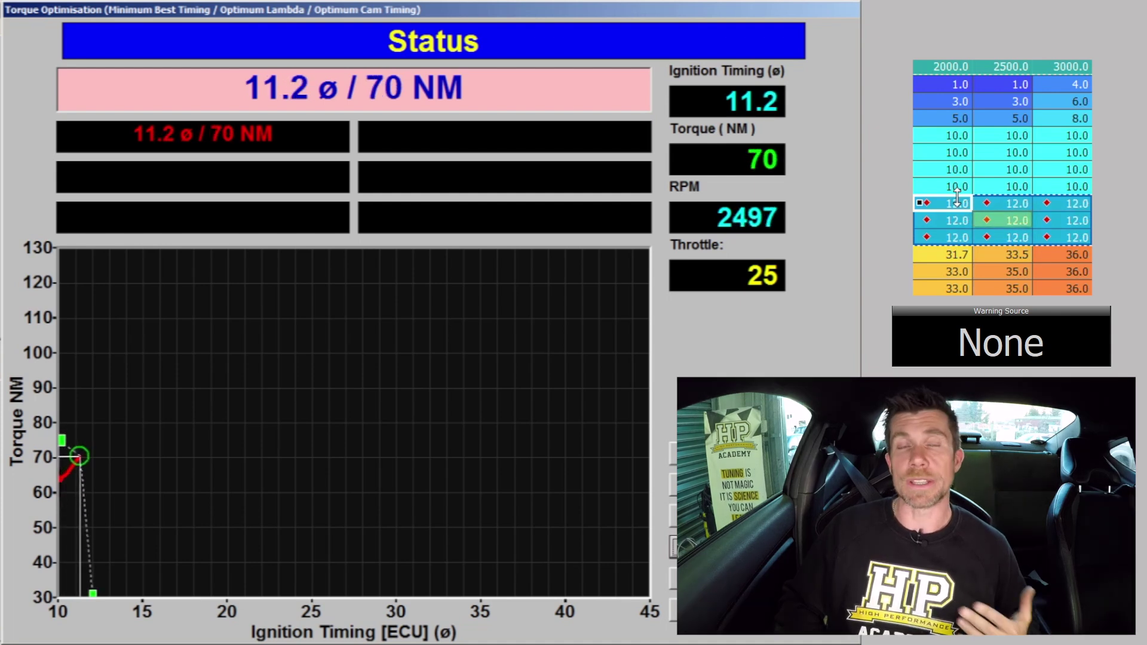
key(plus)
key(plus)
key(plus)
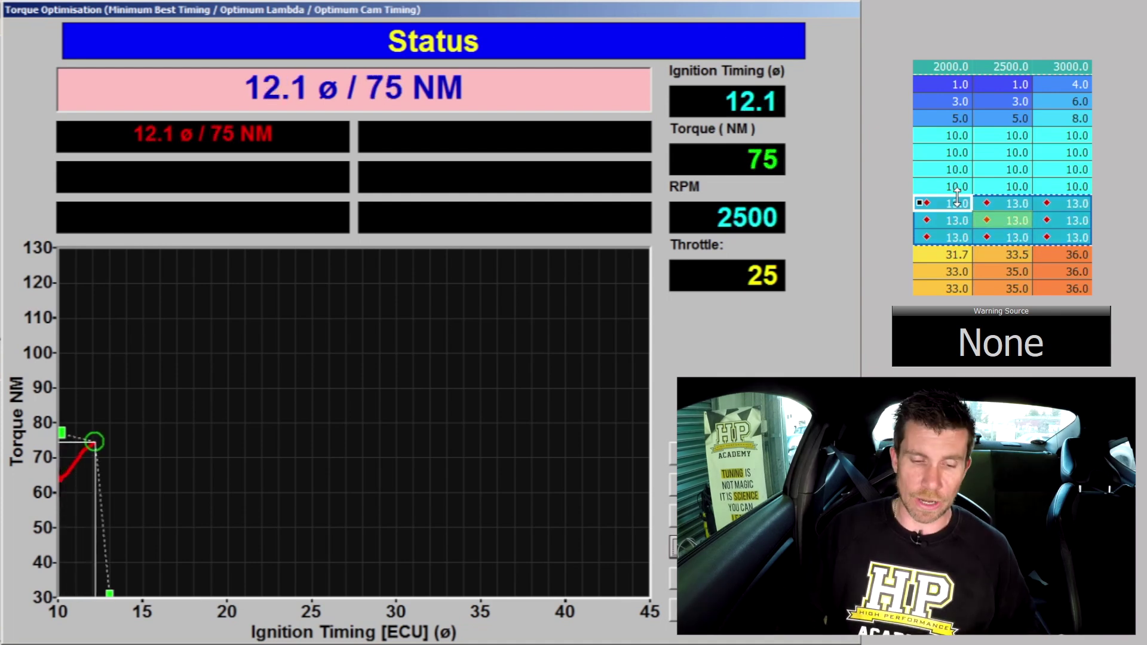
key(plus)
key(plus)
key(plus)
key(plus)
key(plus)
key(plus)
key(plus)
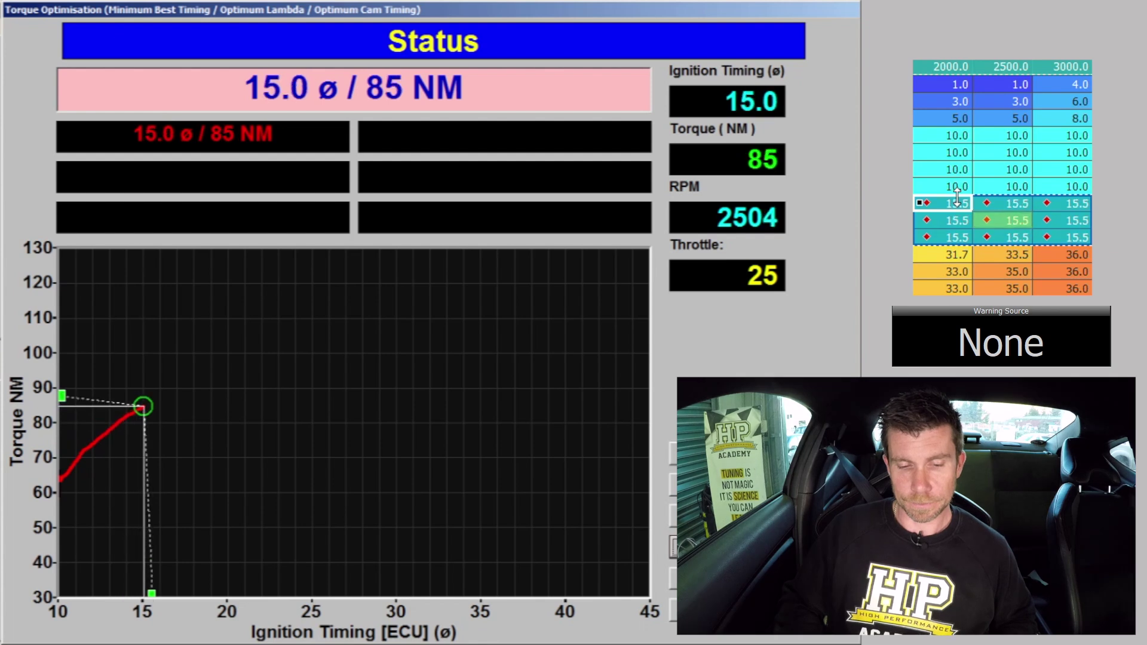
key(plus)
key(plus)
key(plus)
key(plus)
key(plus)
key(plus)
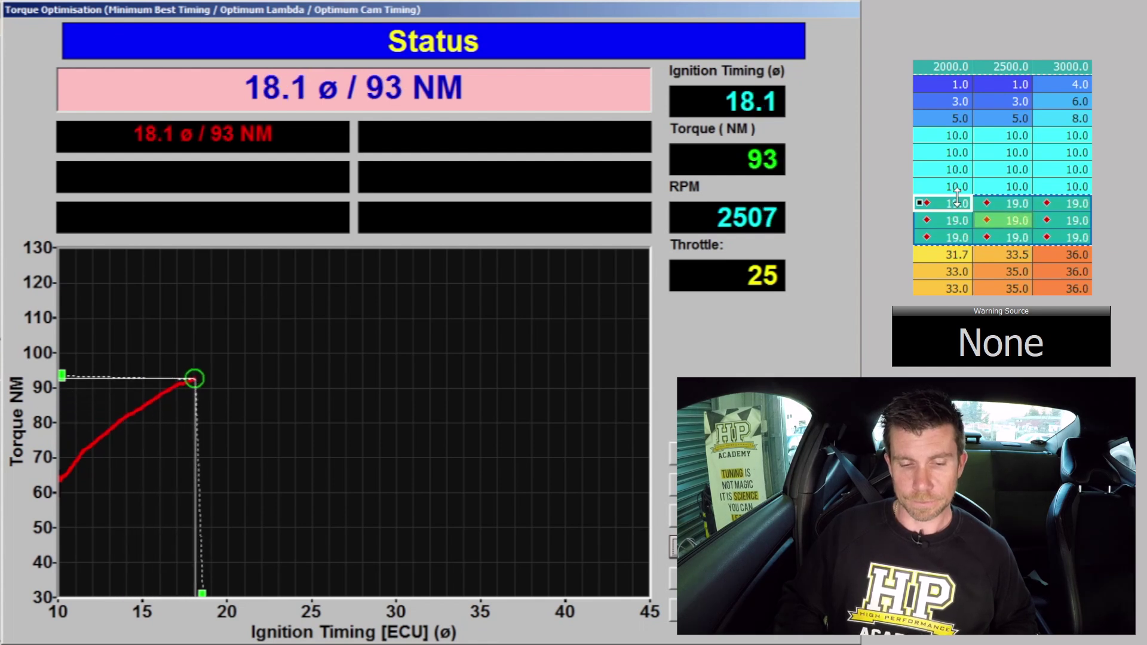
key(plus)
key(plus)
key(plus)
key(plus)
key(plus)
key(plus)
key(plus)
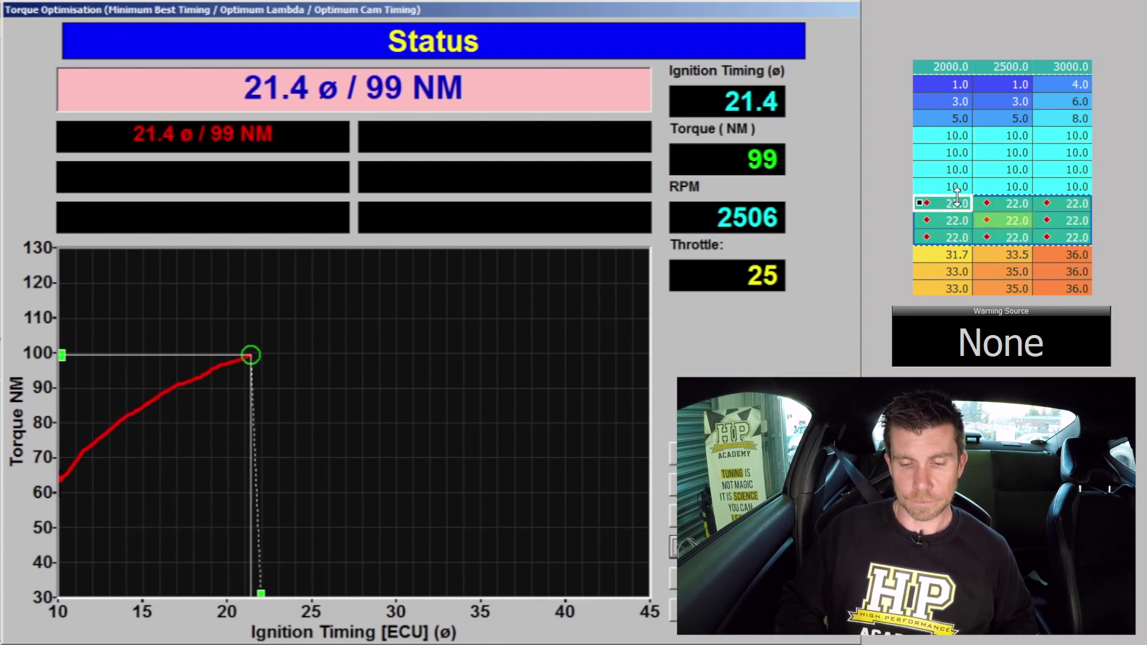
key(plus)
key(plus)
key(plus)
key(plus)
key(plus)
key(plus)
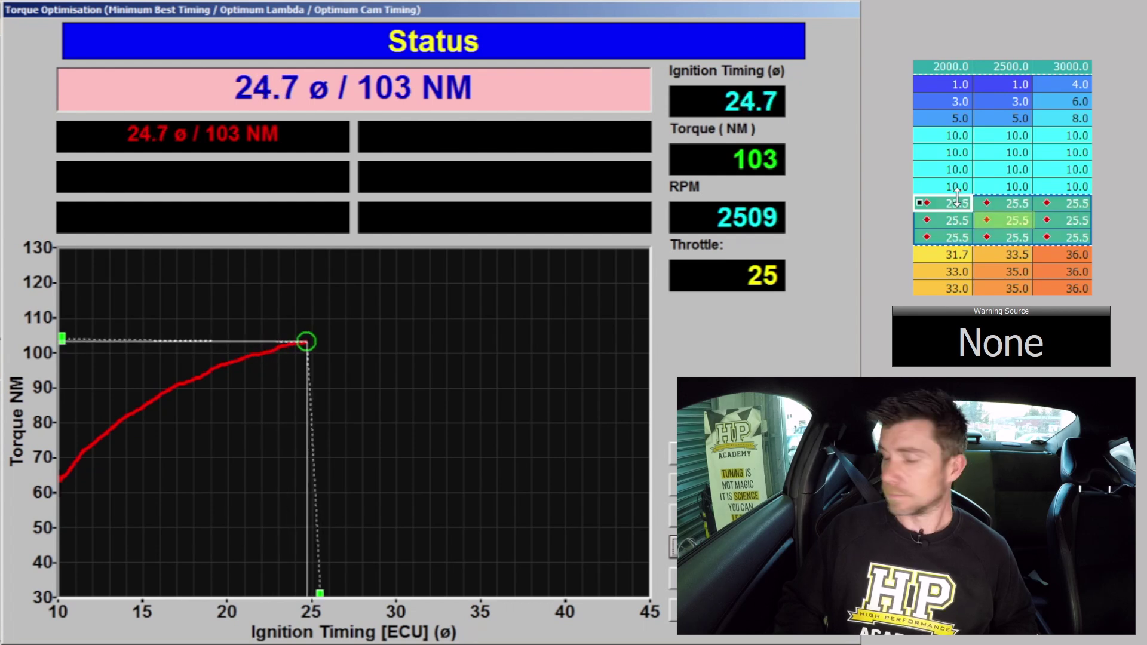
key(plus)
key(plus)
key(plus)
key(plus)
key(plus)
key(plus)
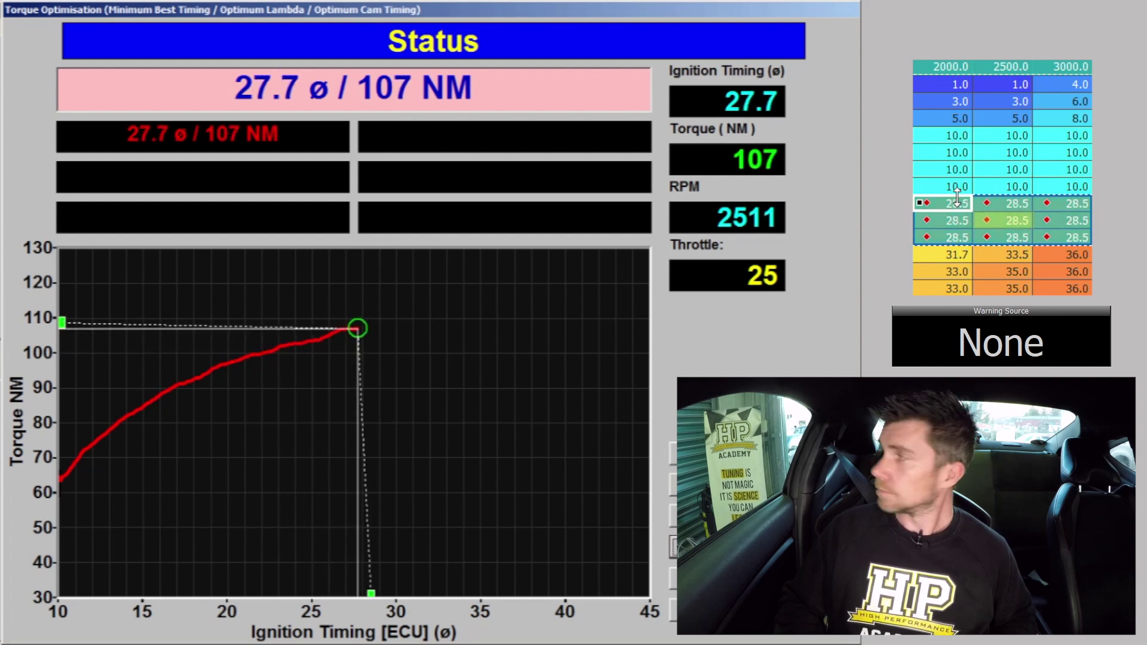
key(plus)
key(plus)
key(plus)
key(plus)
key(plus)
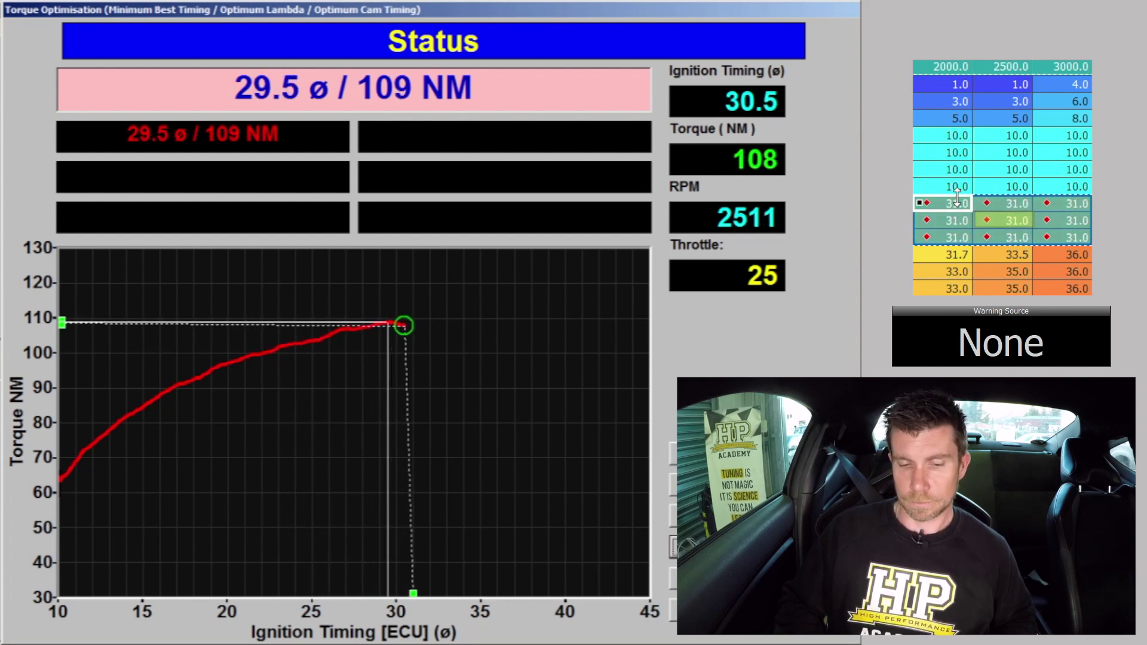
key(plus)
key(plus)
key(plus)
key(plus)
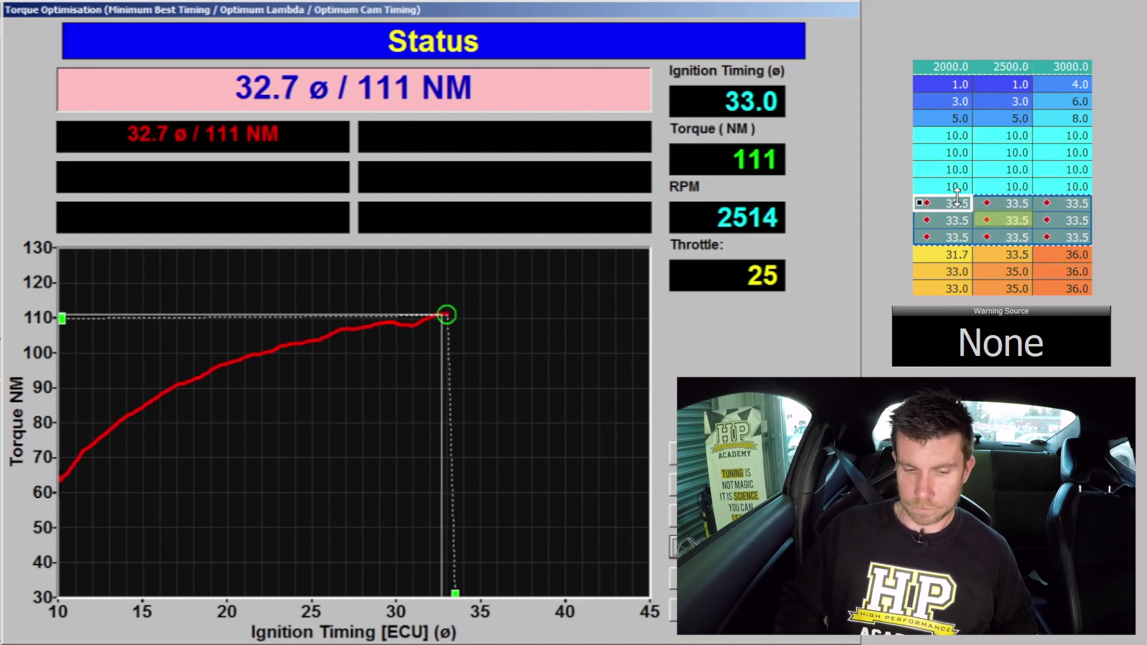
key(plus)
key(plus)
key(plus)
key(plus)
key(plus)
key(plus)
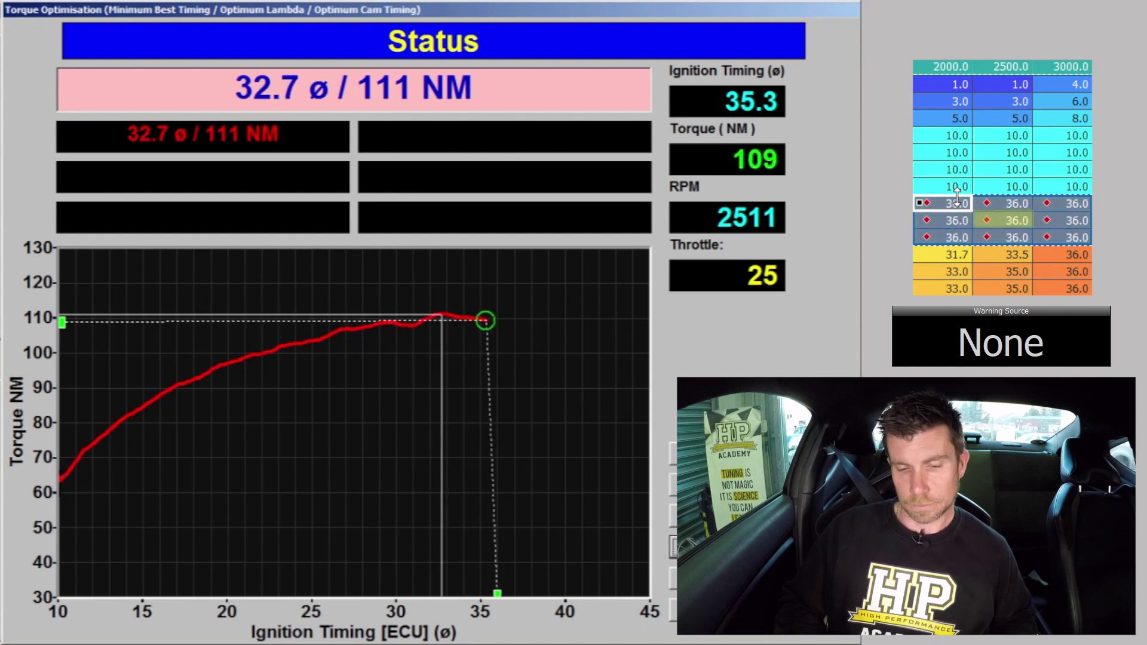
key(plus)
key(plus)
key(plus)
key(plus)
key(plus)
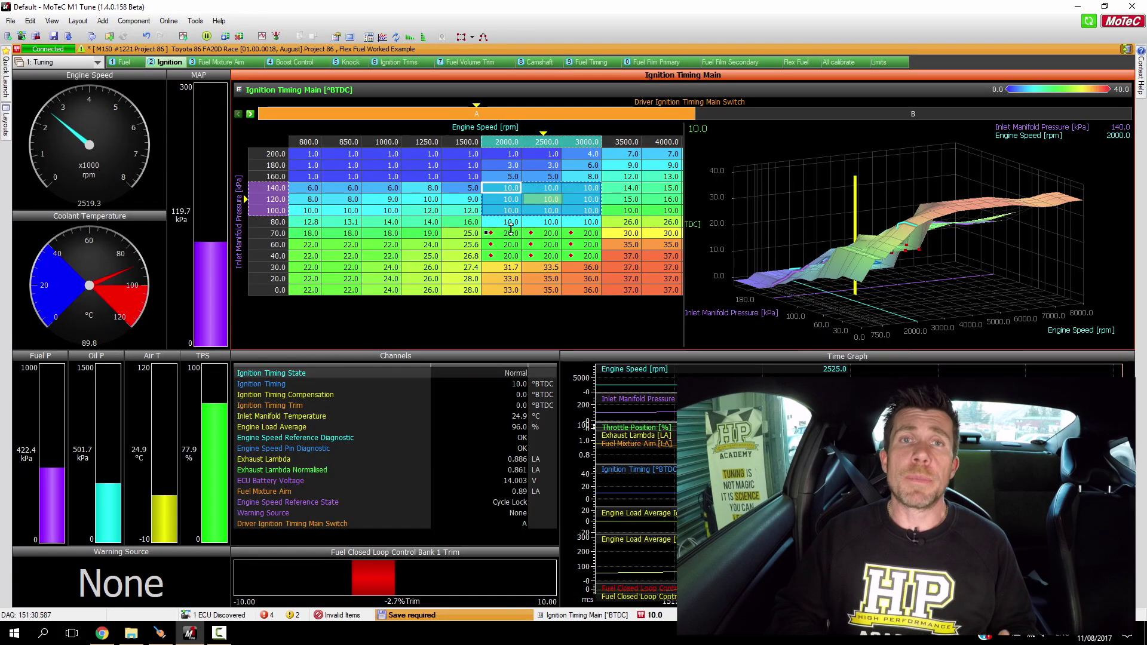
Step: Check the 2500 rpm, 120 kPa operating cell in the Ignition Timing Main table
mouse_move(577, 194)
mouse_down()
mouse_move(525, 182)
mouse_move(513, 210)
mouse_move(553, 214)
mouse_move(576, 197)
mouse_up()
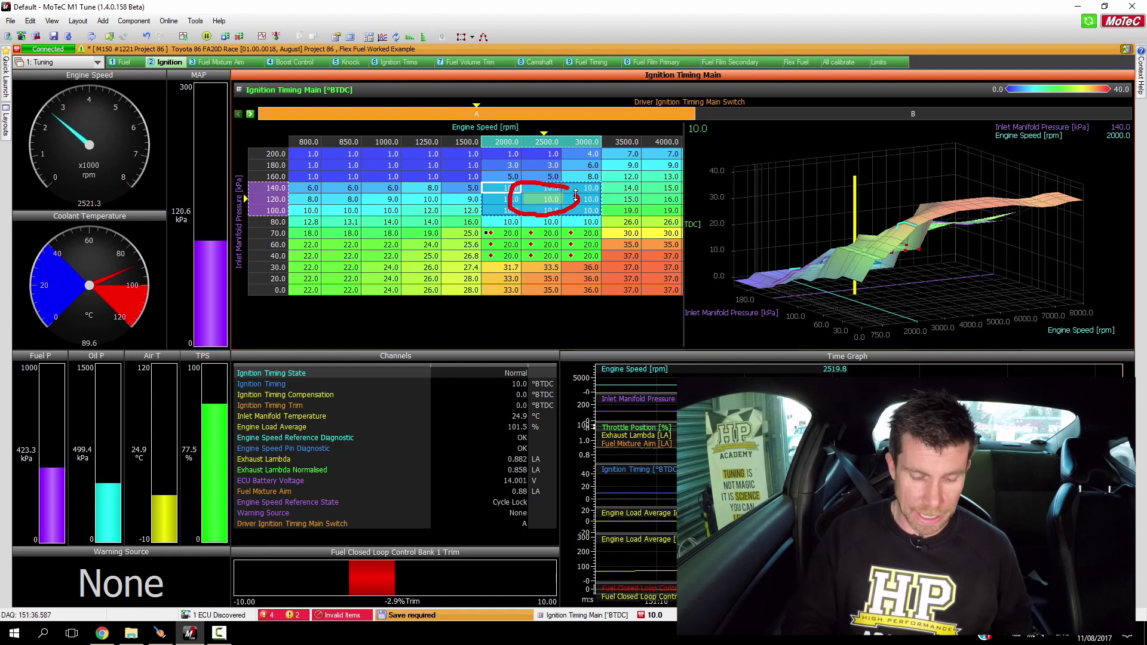
key(e)
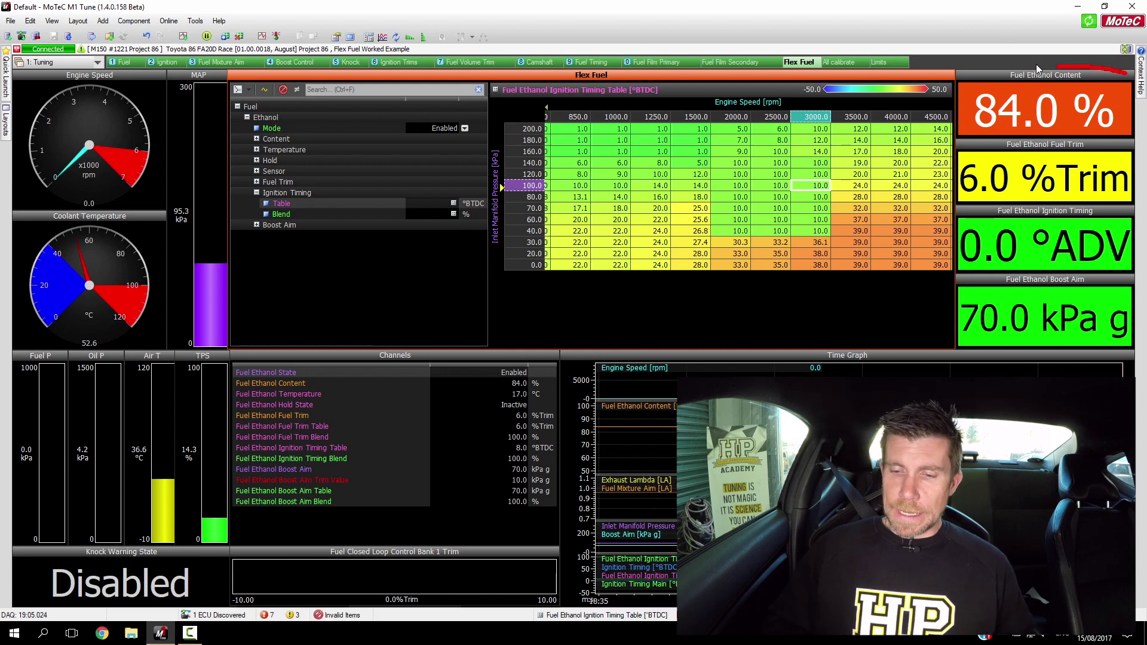
Step: Check the Fuel Ethanol Content and the 2000–3000 rpm, 40–140 kPa zone of the Fuel Ethanol Ignition Timing Table
mouse_move(956, 96)
mouse_down()
mouse_move(992, 140)
mouse_move(1135, 123)
mouse_up()
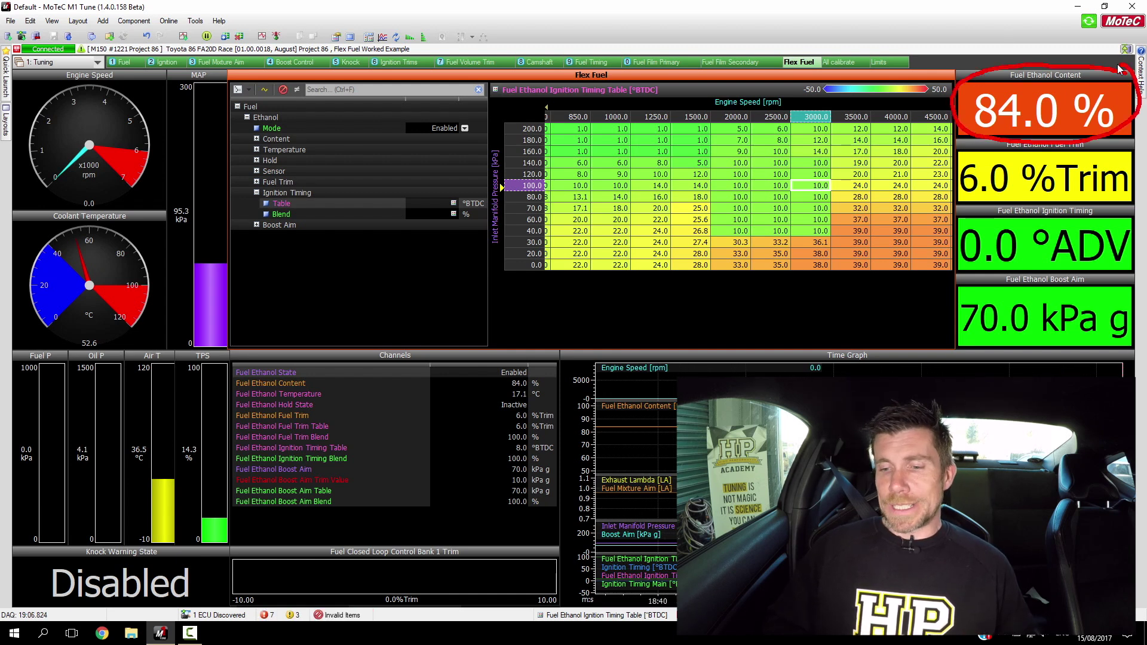
key(Escape)
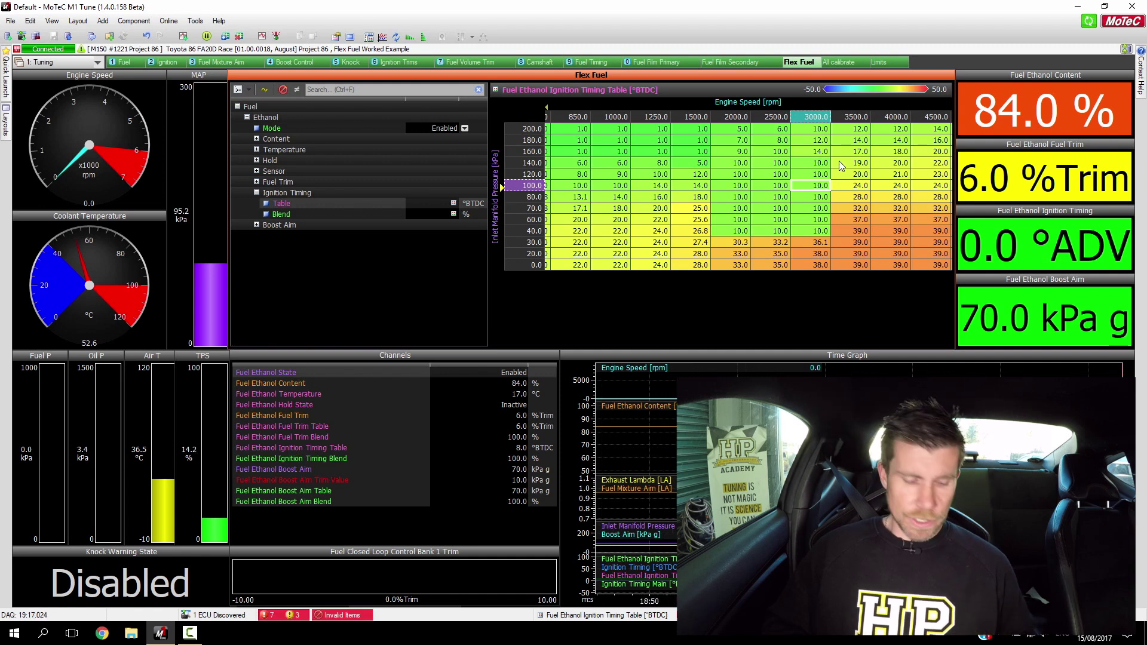
mouse_move(839, 161)
mouse_down()
mouse_move(763, 152)
mouse_move(708, 206)
mouse_move(737, 250)
mouse_move(833, 250)
mouse_move(837, 160)
mouse_up()
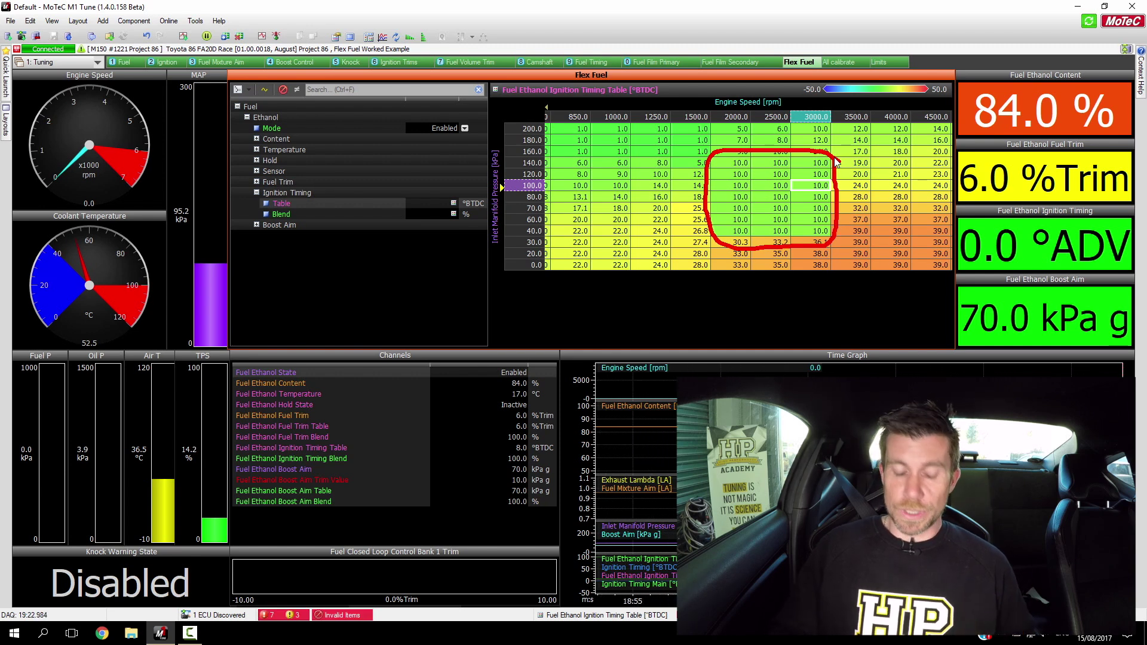
key(Escape)
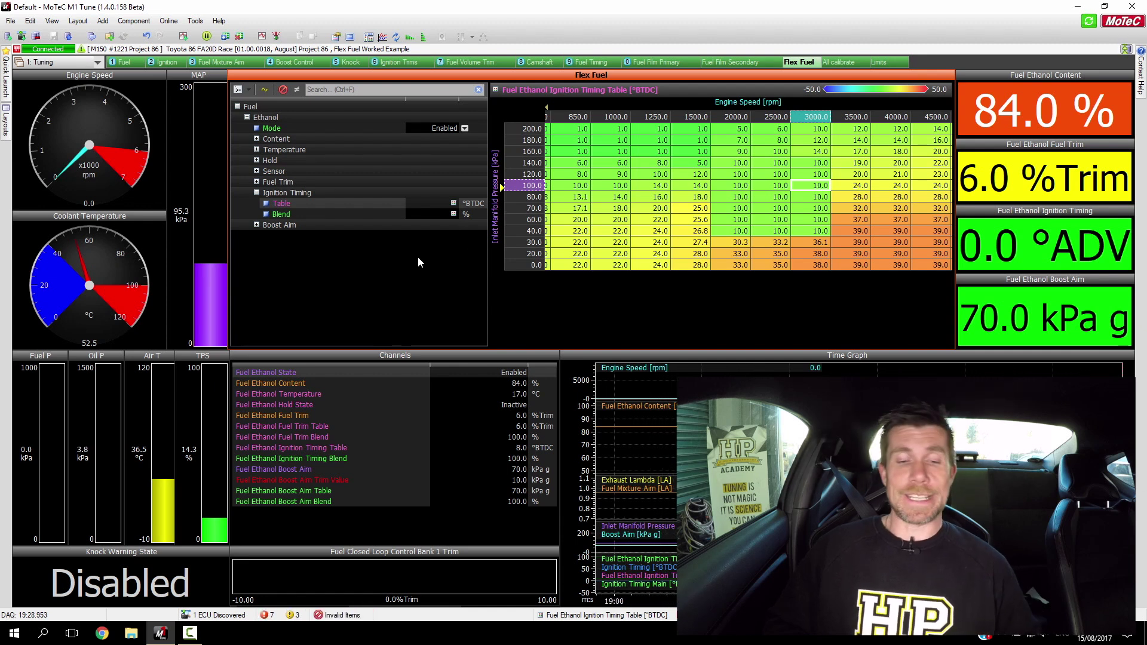
Step: Open the Fuel Ethanol Ignition Timing Blend table and examine the blend values around 80–90% ethanol content
click(429, 215)
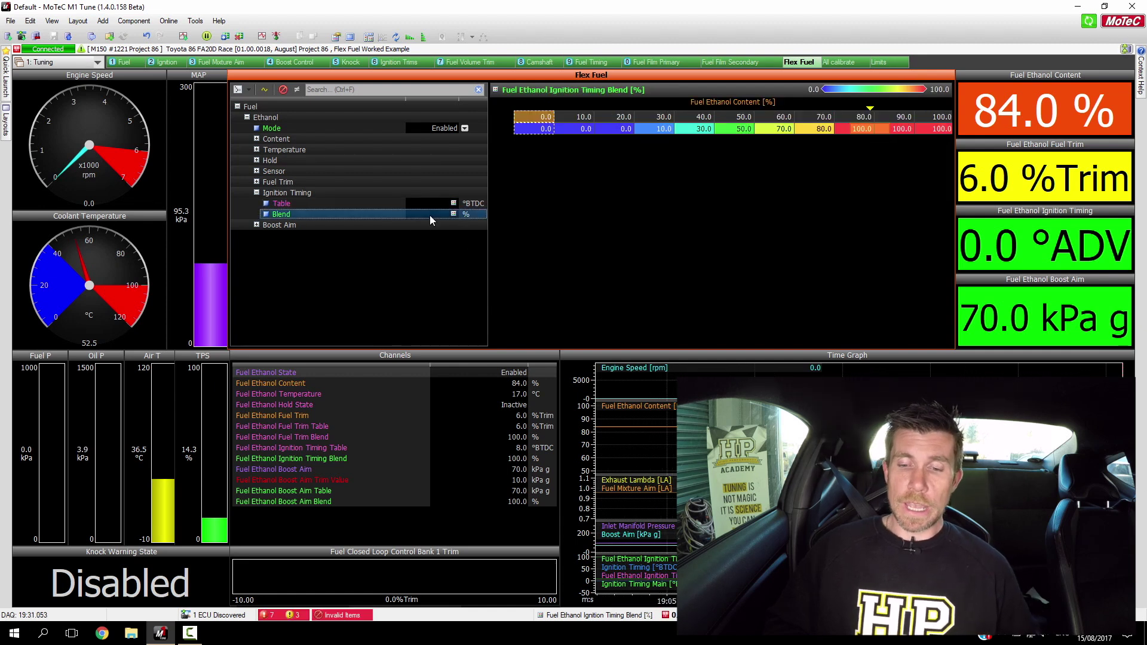
mouse_move(908, 111)
mouse_down()
mouse_move(828, 116)
mouse_move(860, 142)
mouse_move(921, 114)
mouse_up()
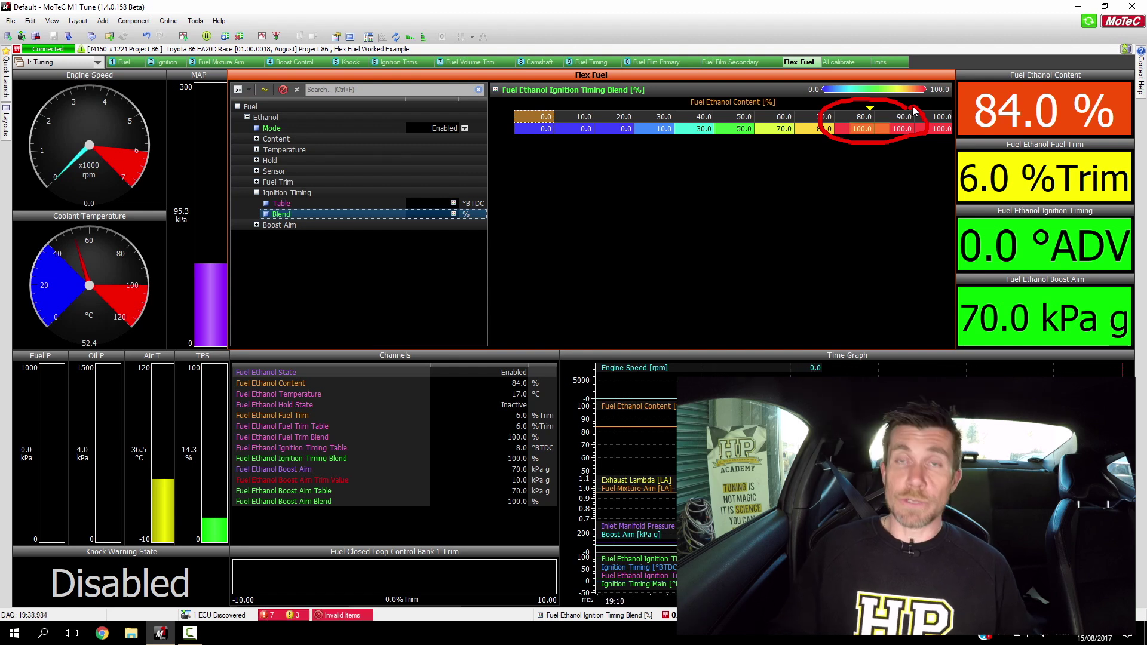
key(Escape)
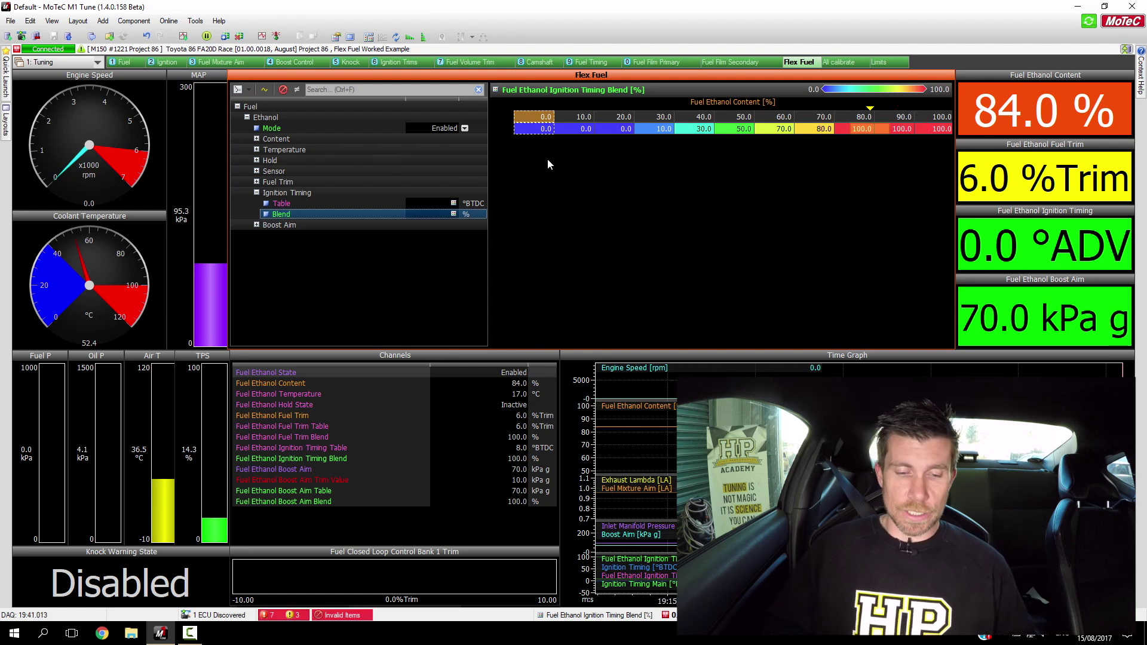
Step: Reopen the Fuel Ethanol Ignition Timing Table and locate the operating cell at 2500 rpm and 60 kPa
click(422, 204)
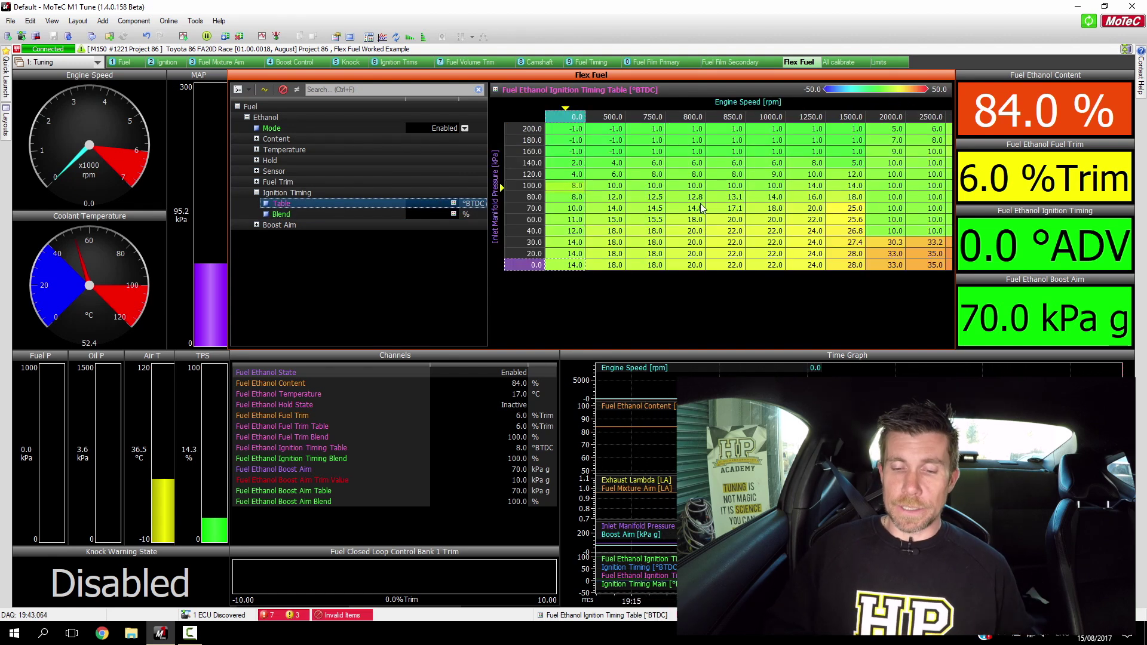
click(835, 208)
key(Right)
key(Right)
key(Right)
key(Right)
key(Right)
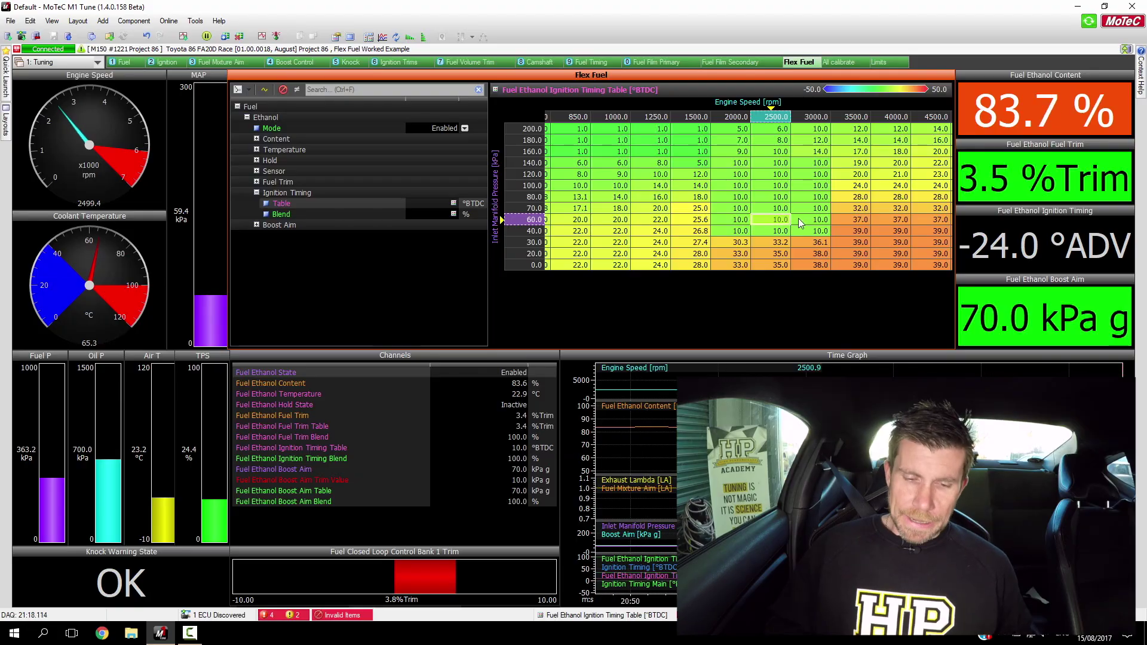
mouse_move(798, 203)
mouse_down()
mouse_move(749, 216)
mouse_move(776, 236)
mouse_move(795, 206)
mouse_up()
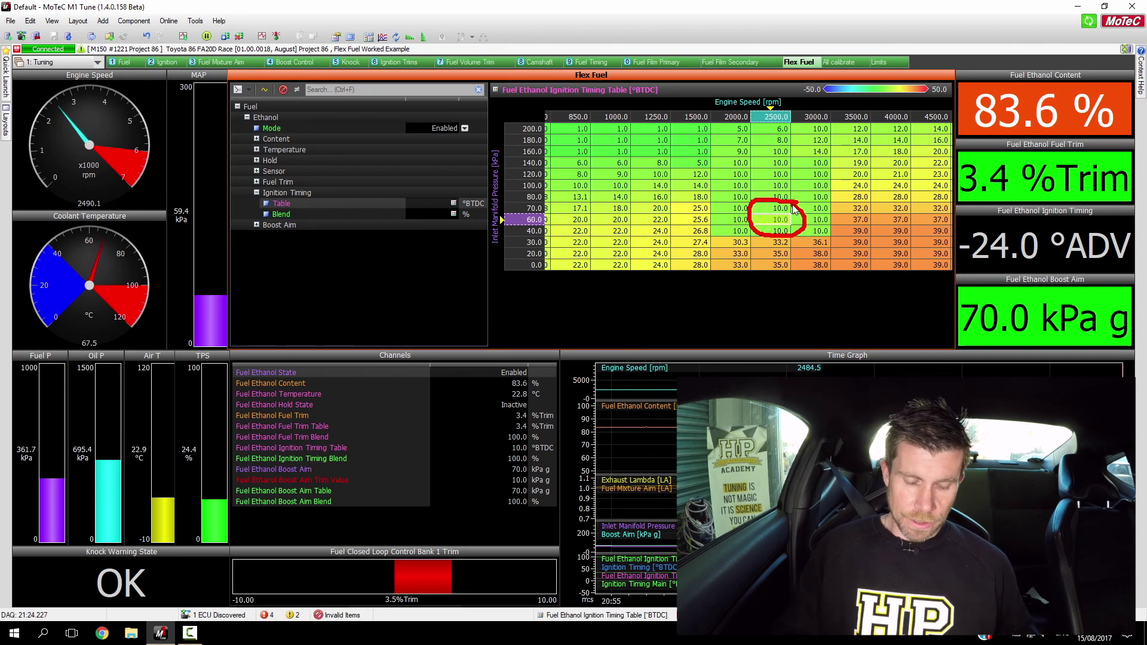
Step: Gradually advance the 2000–3000 rpm, 40–70 kPa cells of the Fuel Ethanol Ignition Timing Table to 36.0° BTDC to plot the torque response
key(Left)
key(Up)
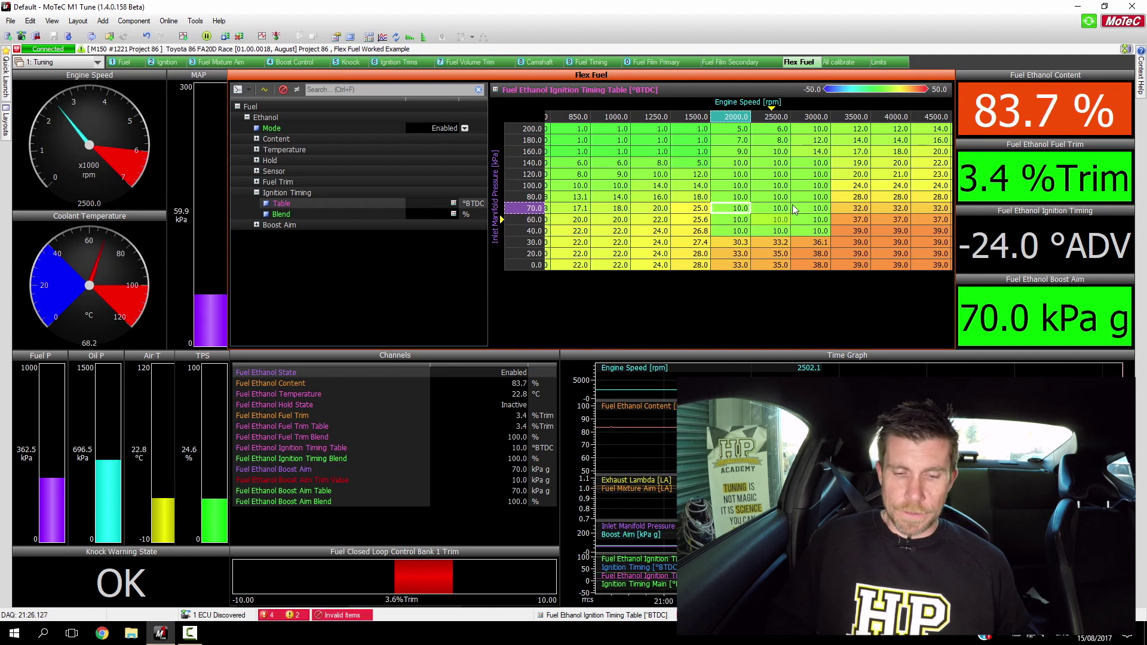
key(shift+Down)
key(shift+Down)
key(shift+Right)
key(shift+Right)
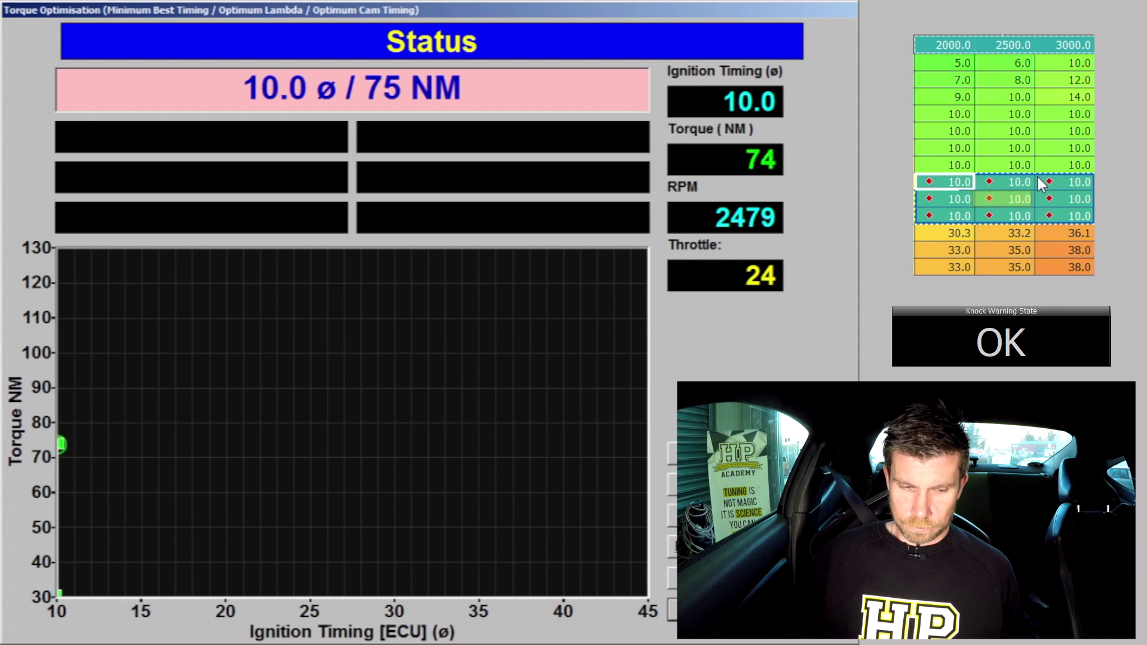
text(12.5)
key(Return)
key(plus)
key(plus)
key(plus)
key(plus)
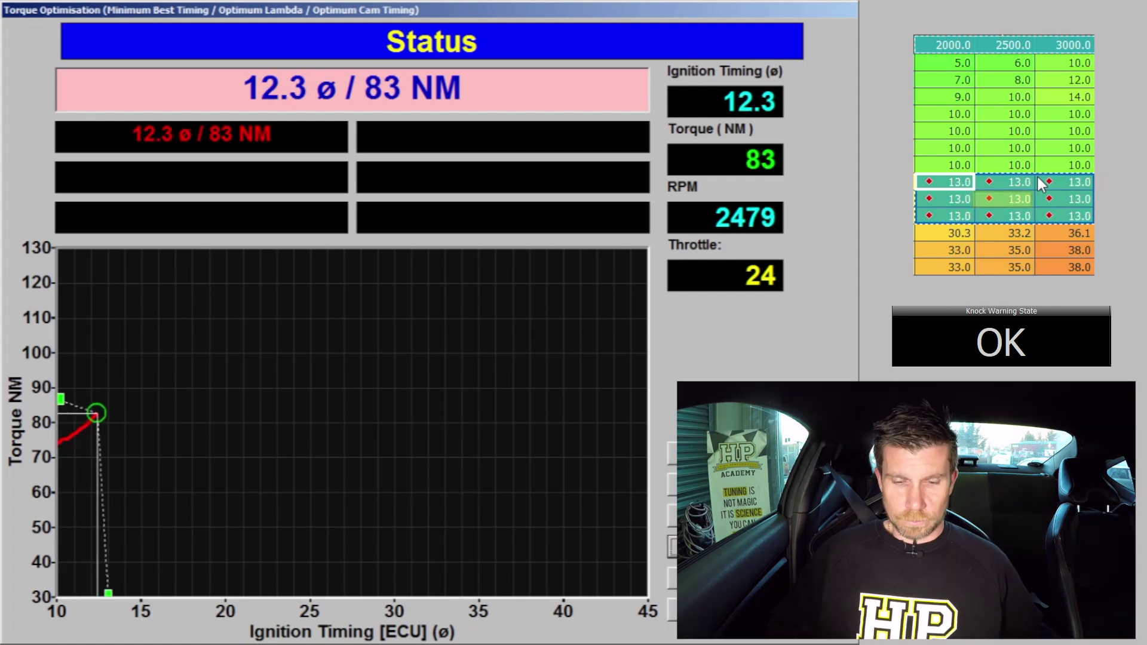
key(plus)
key(plus)
key(plus)
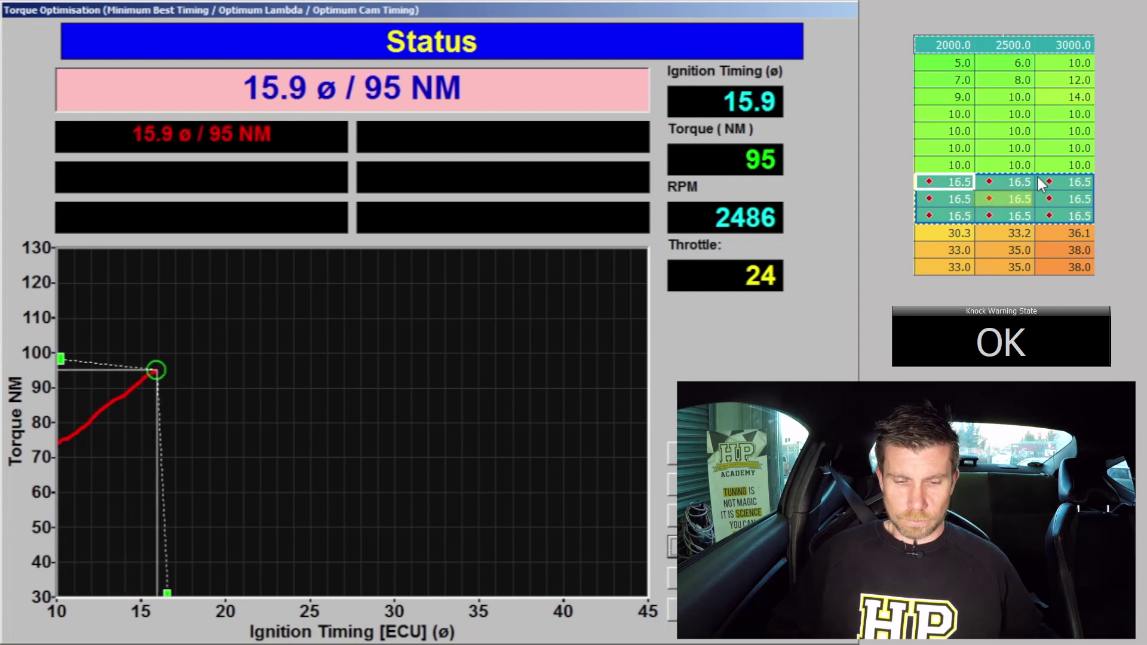
text(22.5)
key(Return)
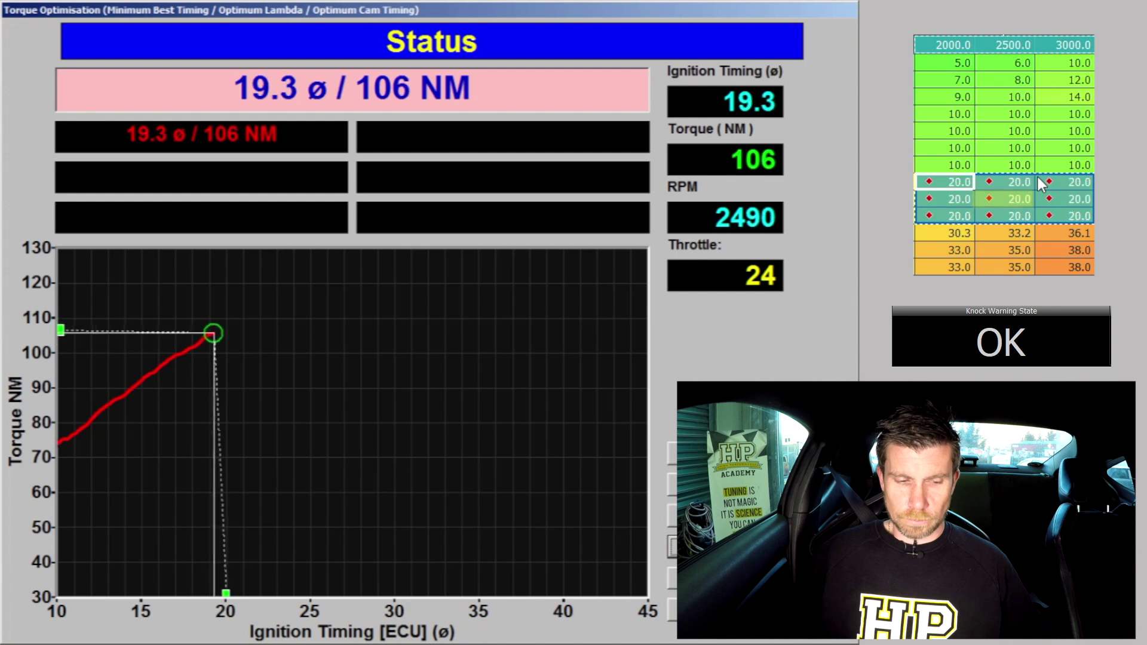
text(26)
key(Return)
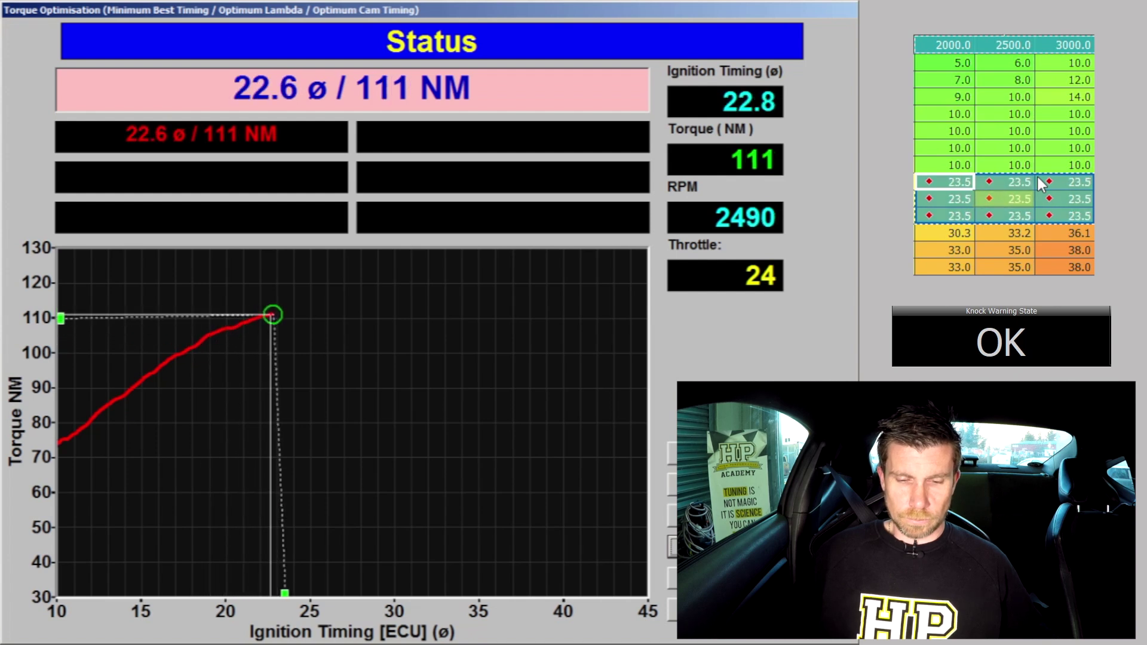
key(plus)
key(plus)
key(plus)
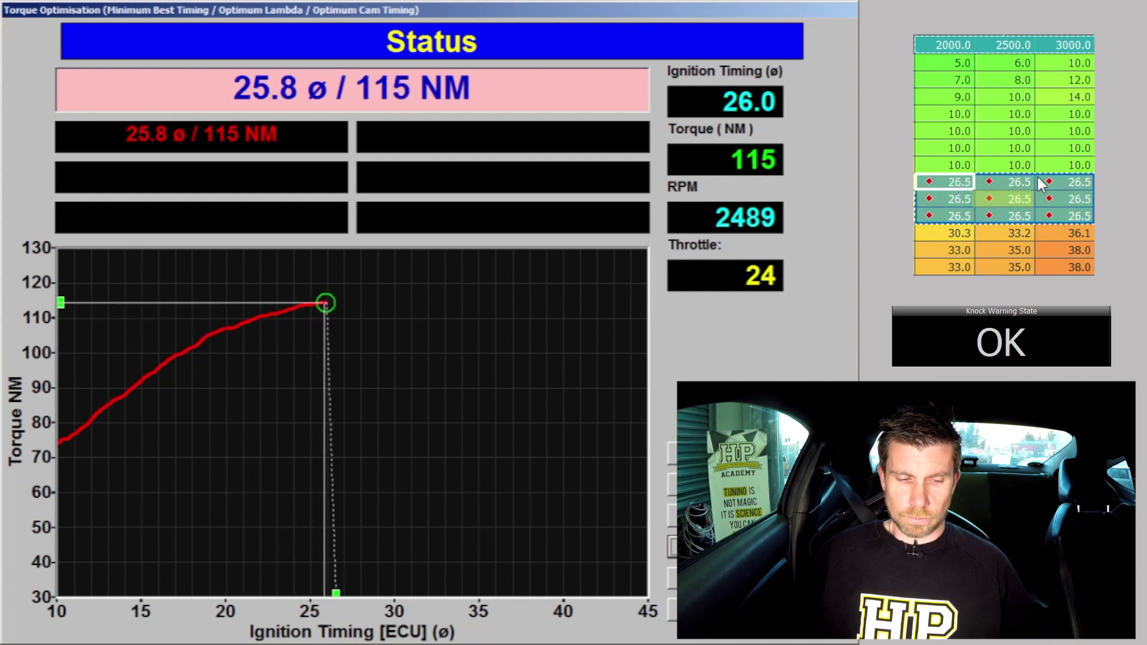
key(plus)
key(plus)
key(plus)
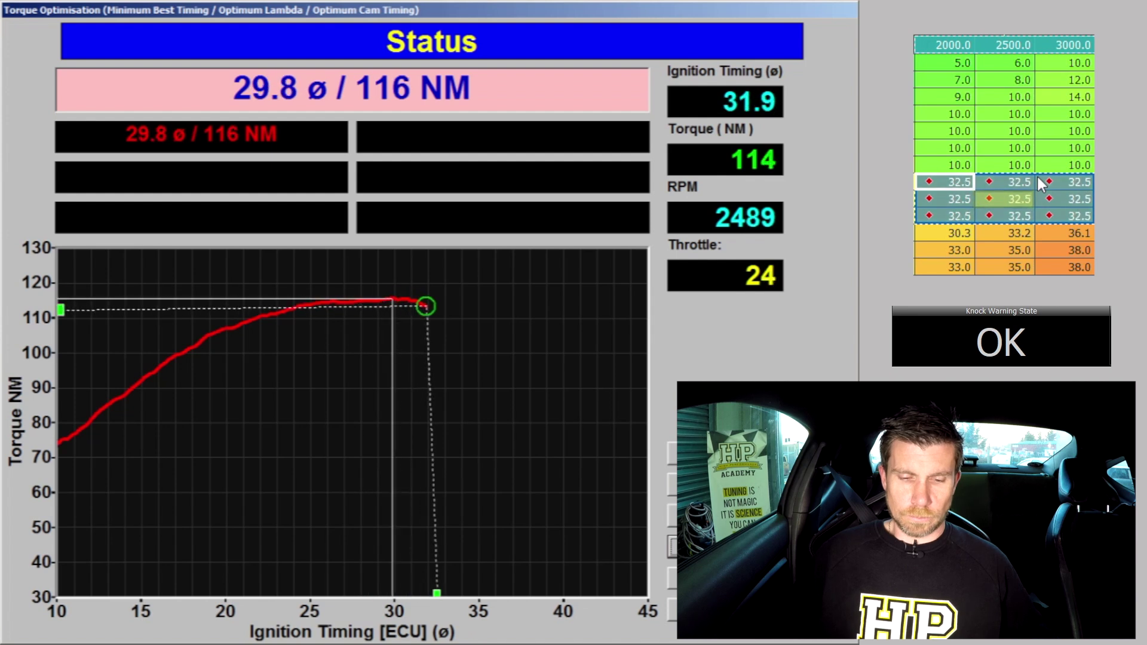
key(plus)
key(plus)
key(plus)
key(plus)
key(plus)
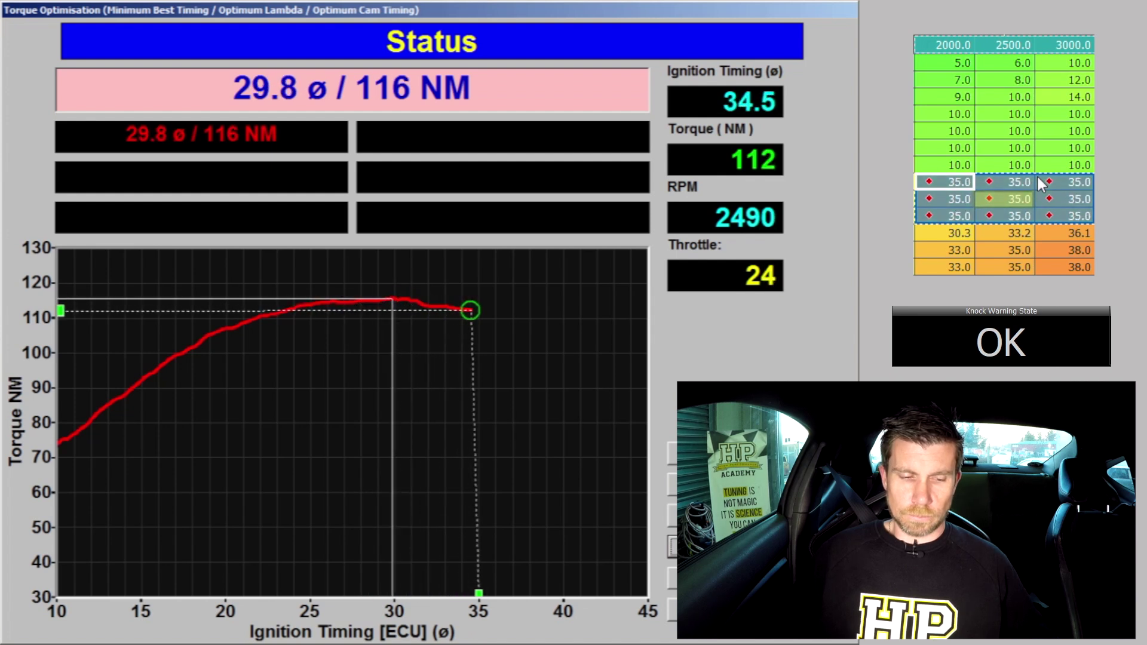
key(plus)
key(plus)
key(plus)
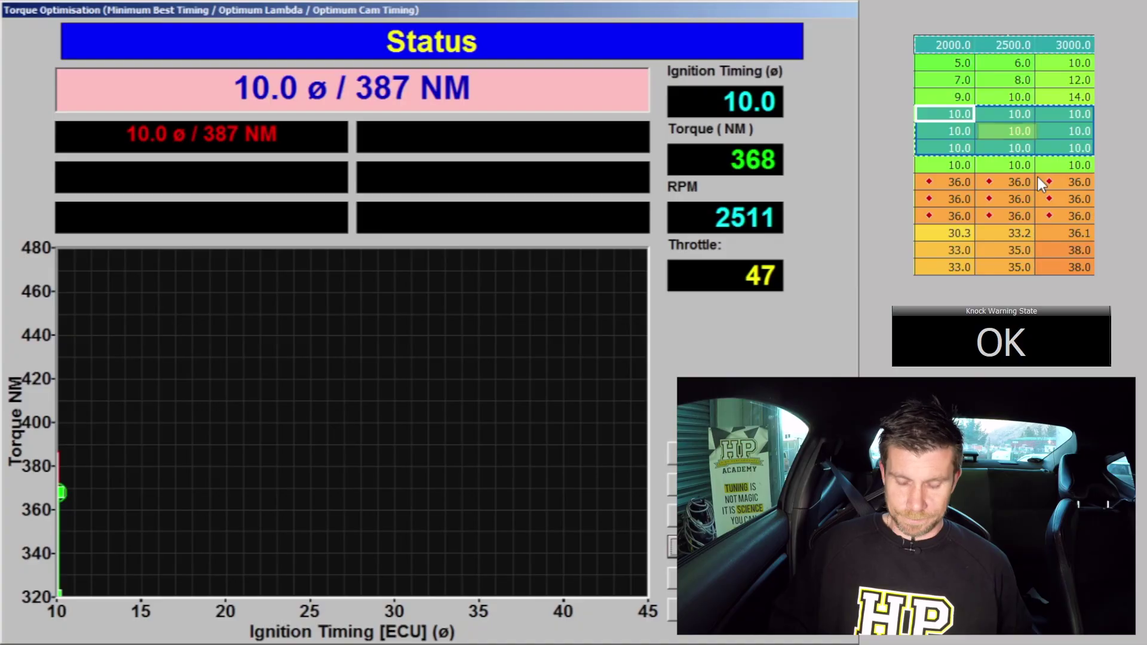
Step: Gradually advance the 2000–3000 rpm, 100–140 kPa cells of the ethanol timing table to 29.0° BTDC to plot the torque response
key(plus)
key(plus)
key(plus)
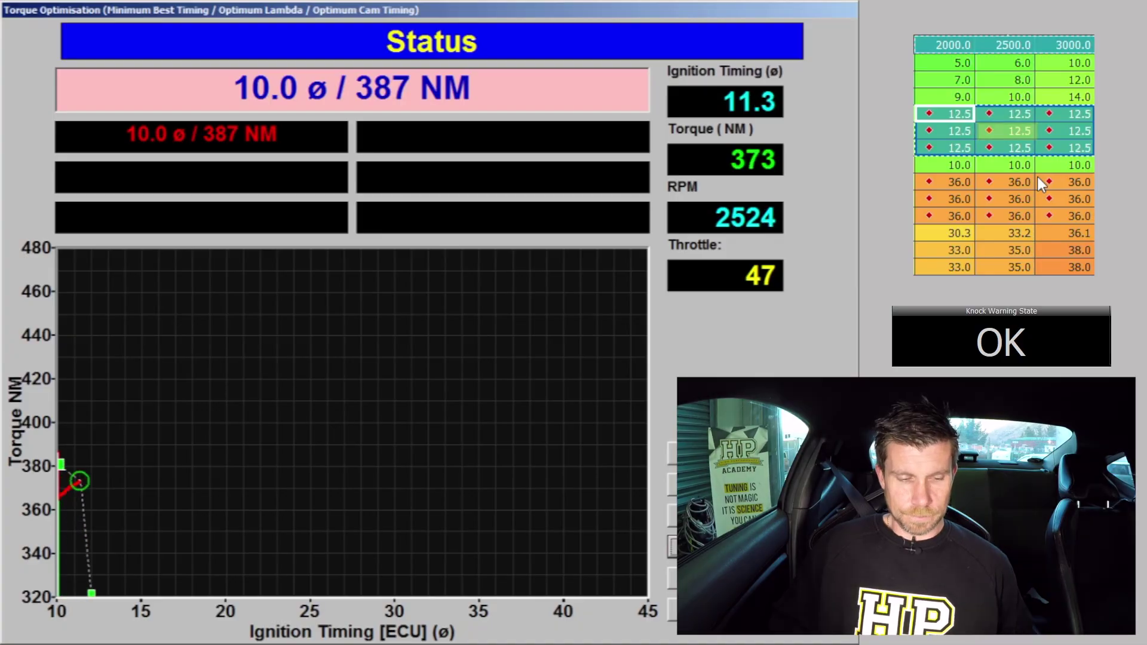
key(plus)
key(plus)
key(plus)
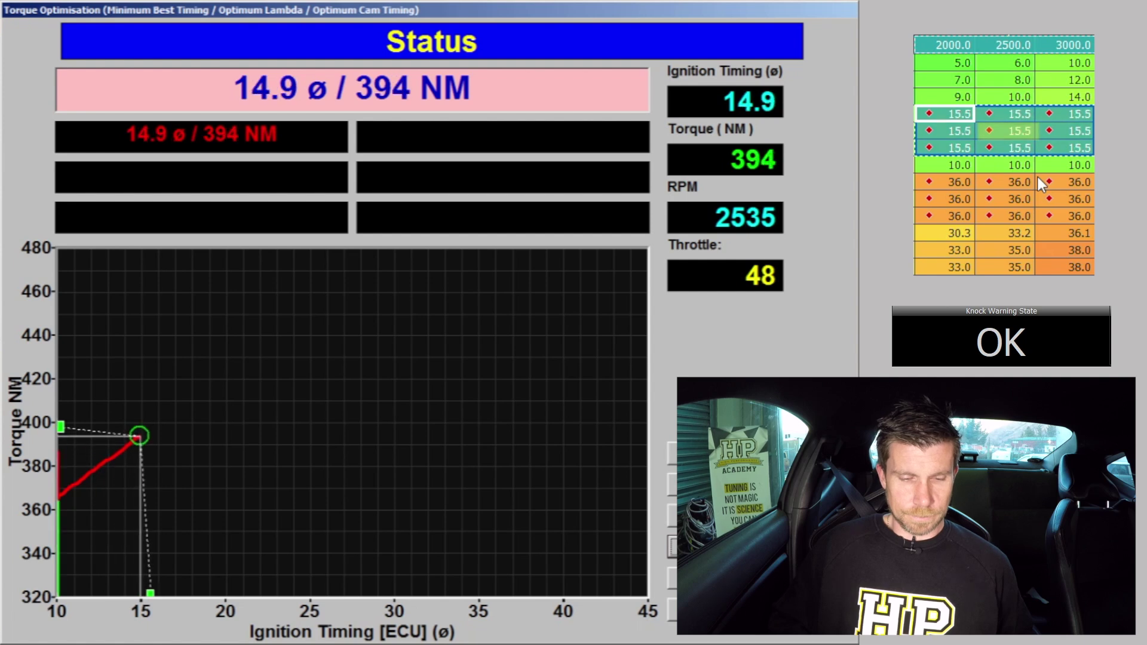
key(plus)
key(plus)
key(plus)
key(plus)
key(plus)
key(plus)
key(plus)
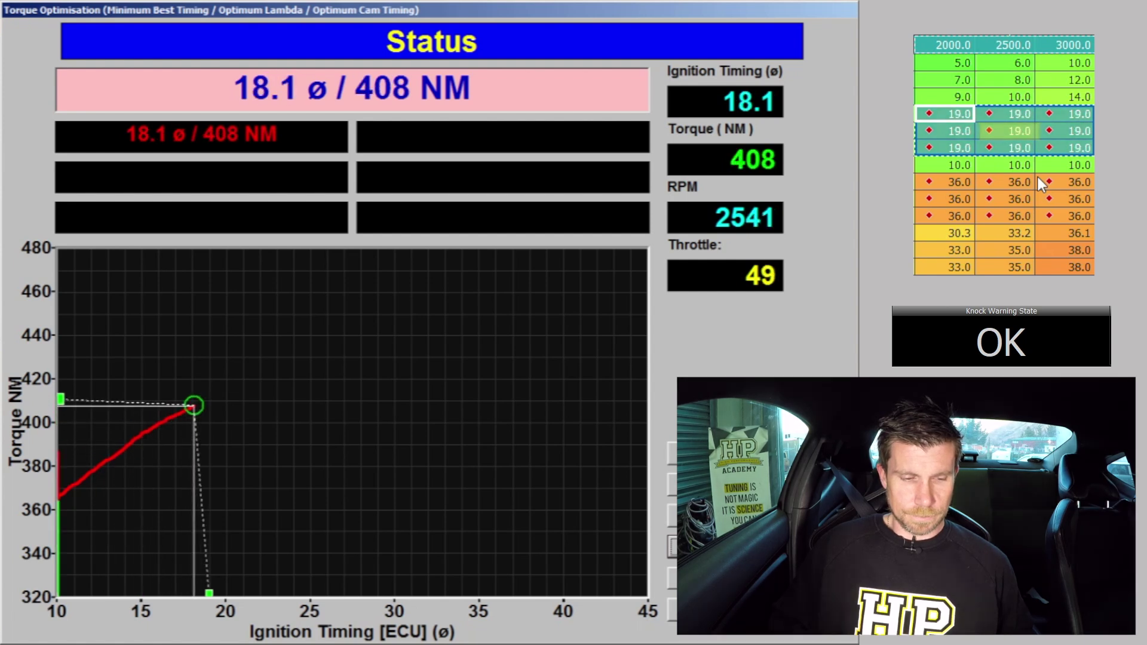
key(plus)
key(plus)
key(plus)
key(plus)
key(plus)
key(plus)
key(plus)
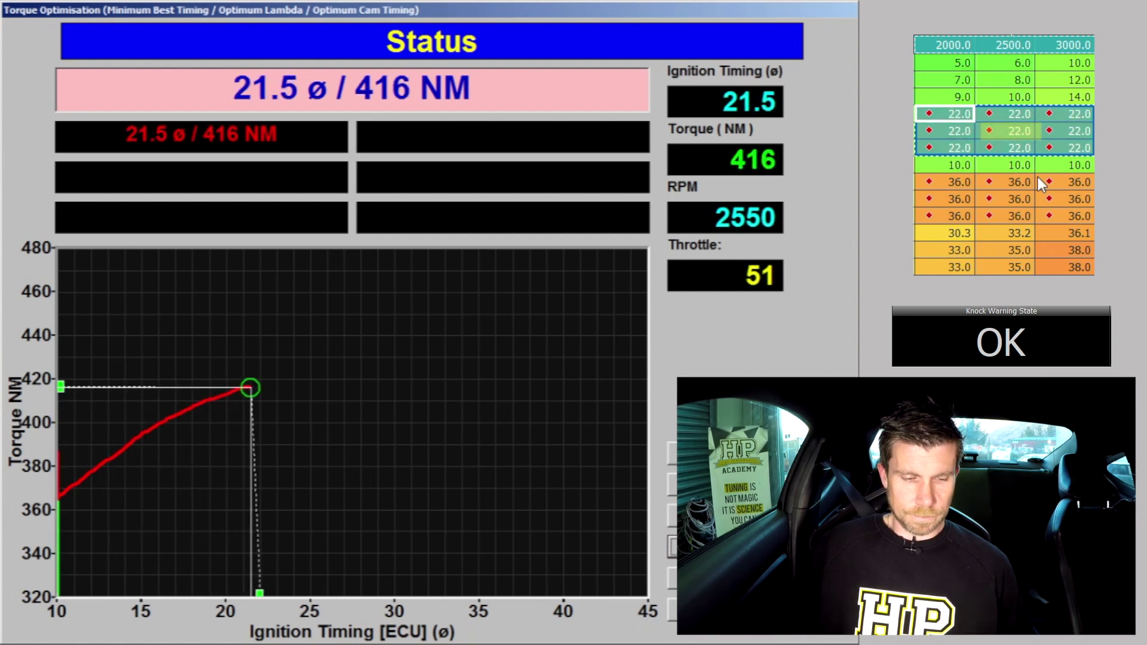
key(plus)
key(plus)
key(plus)
key(plus)
key(plus)
key(plus)
key(plus)
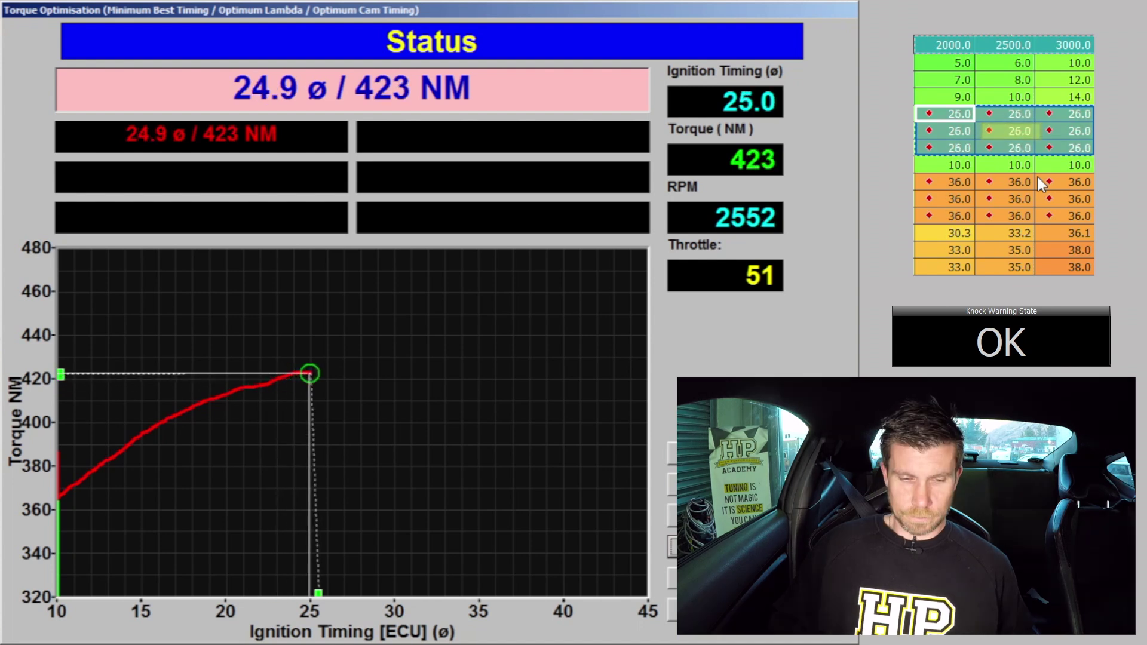
key(plus)
key(plus)
key(plus)
key(plus)
key(plus)
key(plus)
key(plus)
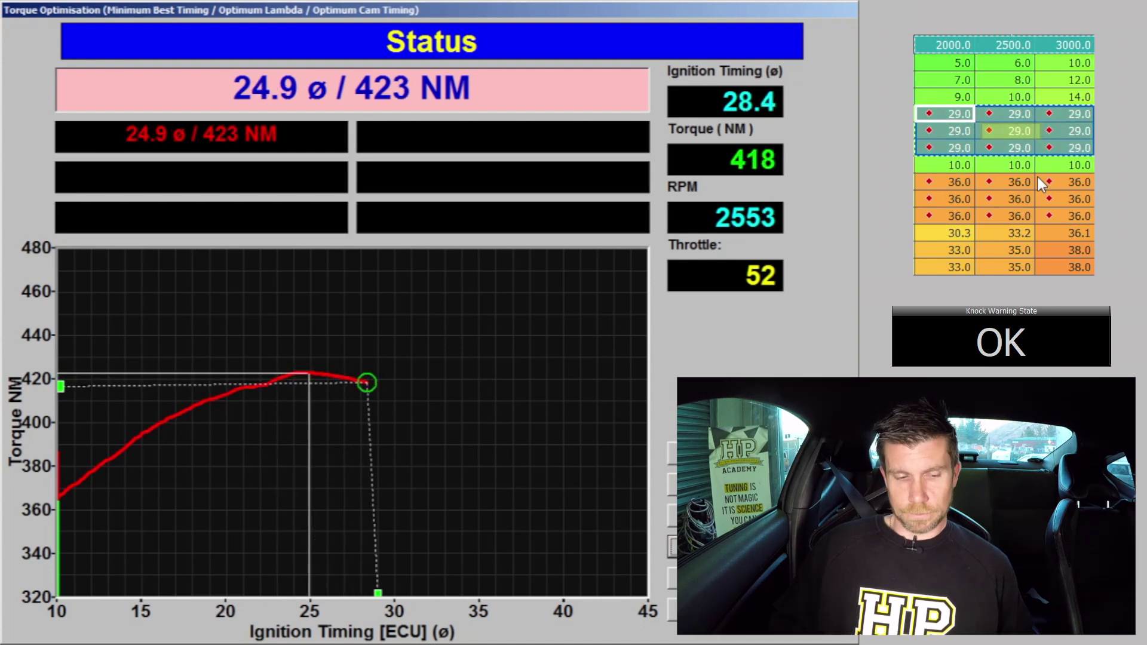